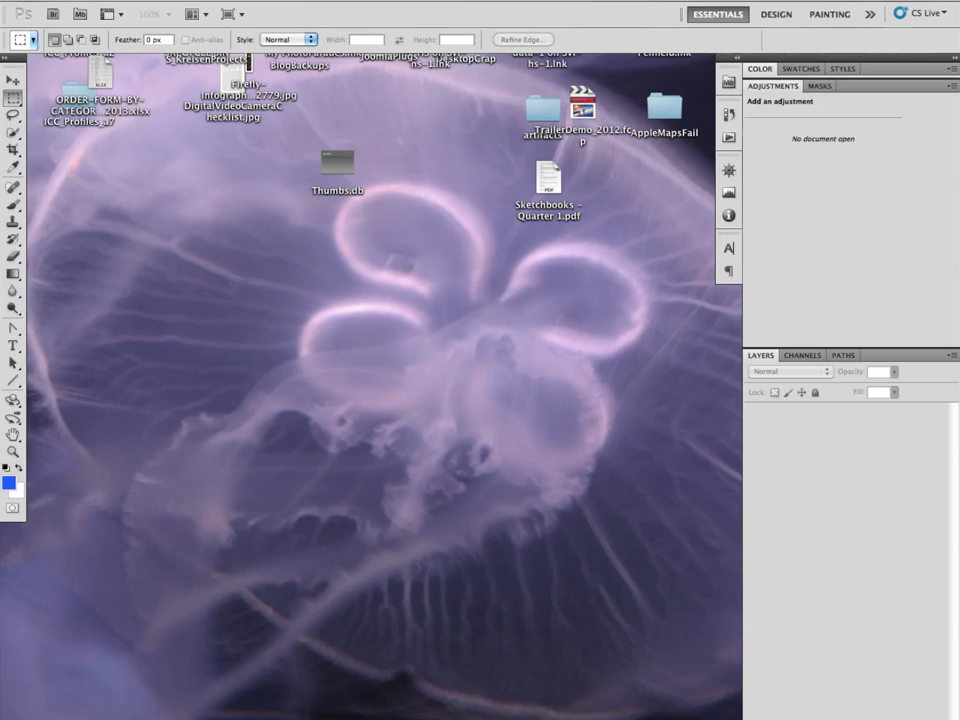
Start a new document so its width, height, resolution and color settings can be entered
left_click(122, 1)
left_click(135, 11)
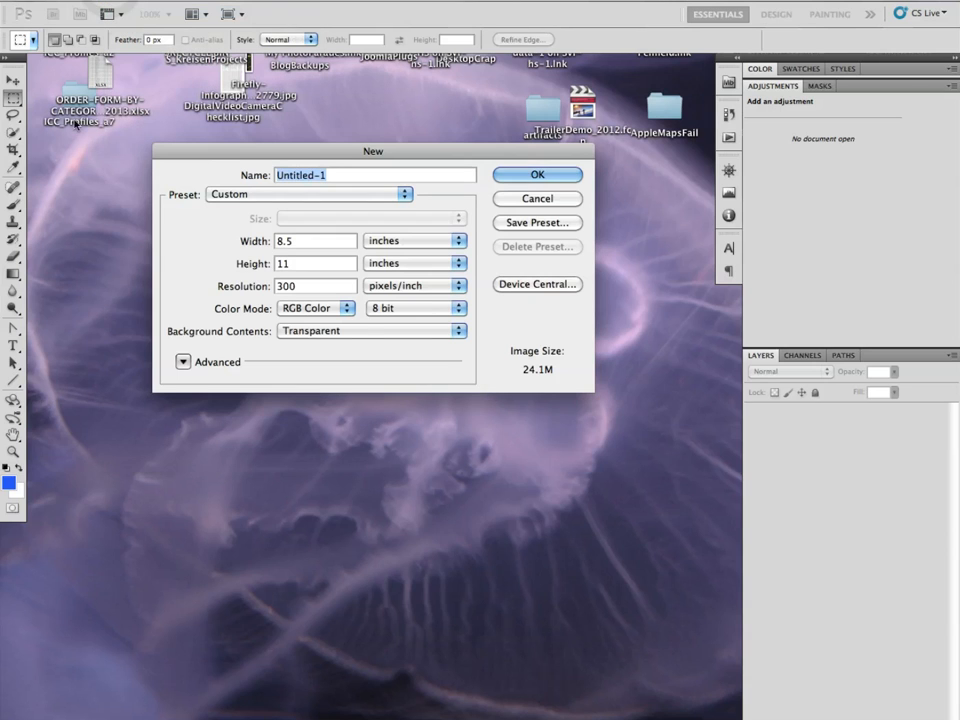
left_click_drag(333, 152, 254, 123)
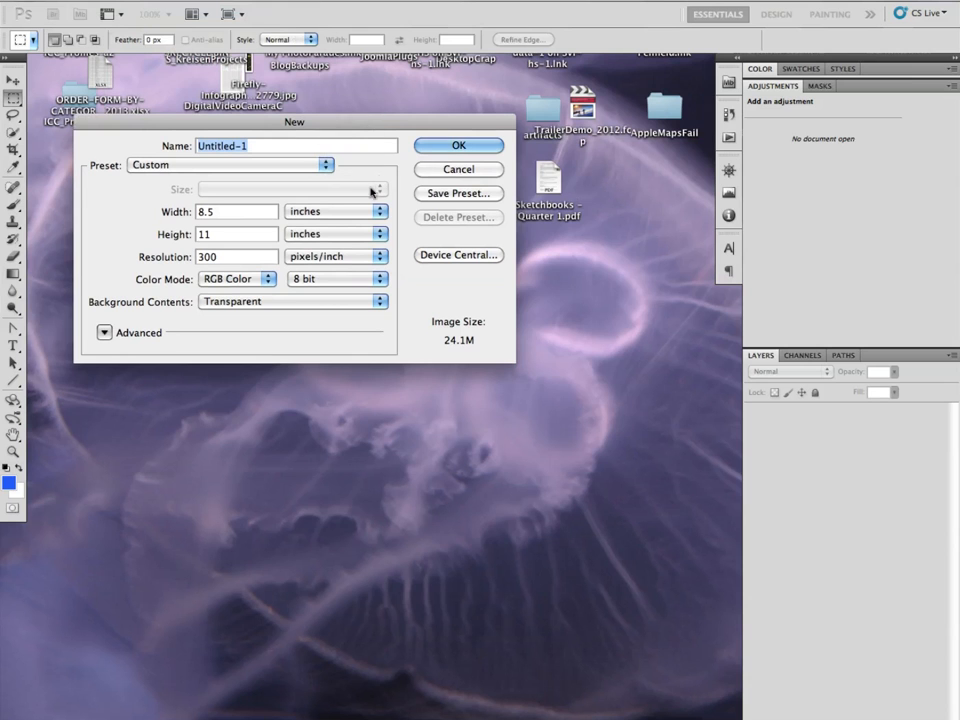
left_click_drag(351, 138, 432, 176)
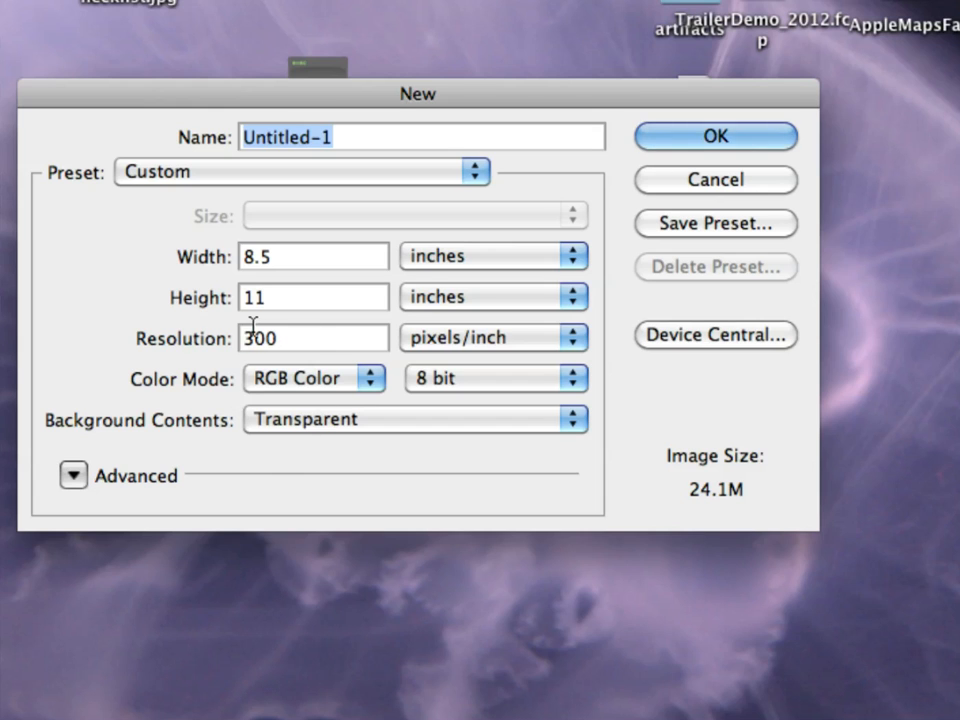
Try a resolution of 72 pixels/inch for the new document and restore it to 300 pixels/inch
double_click(300, 339)
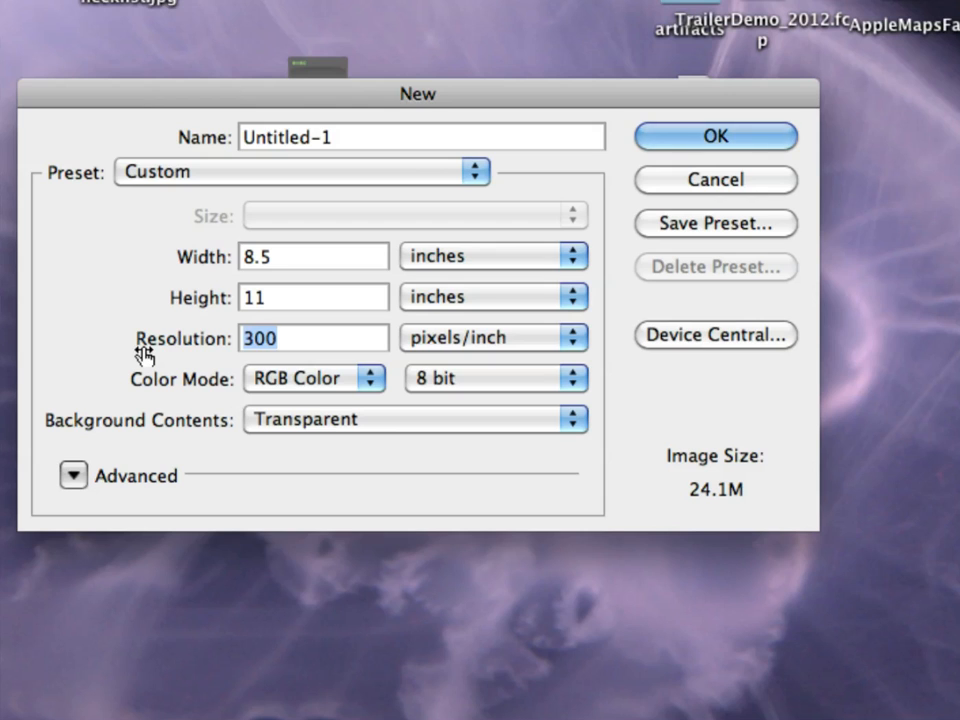
type("72")
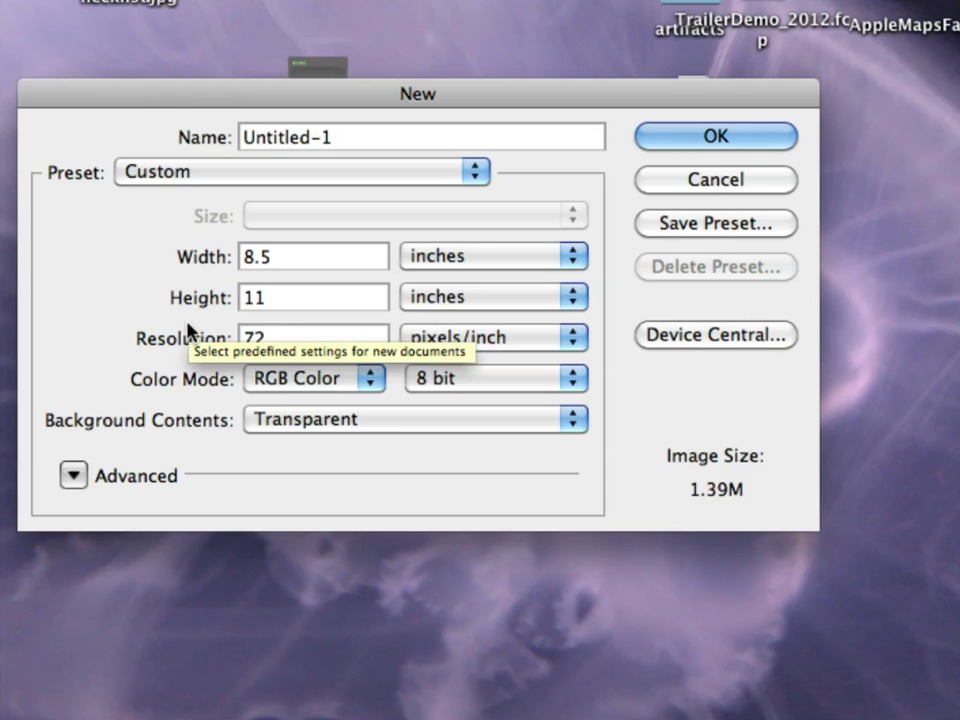
left_click(212, 343)
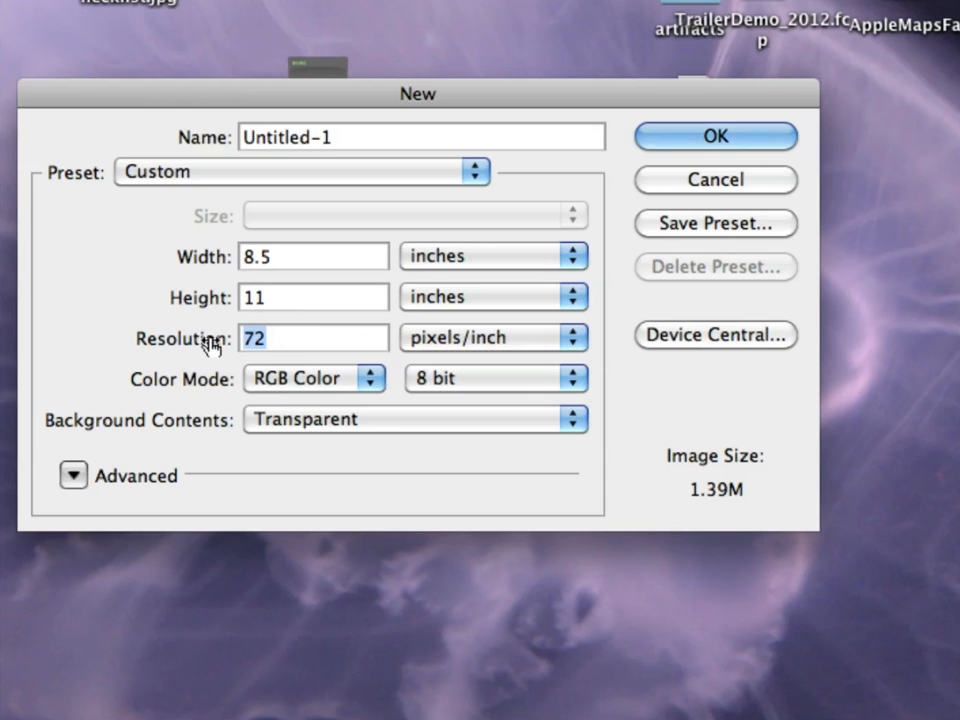
type("300")
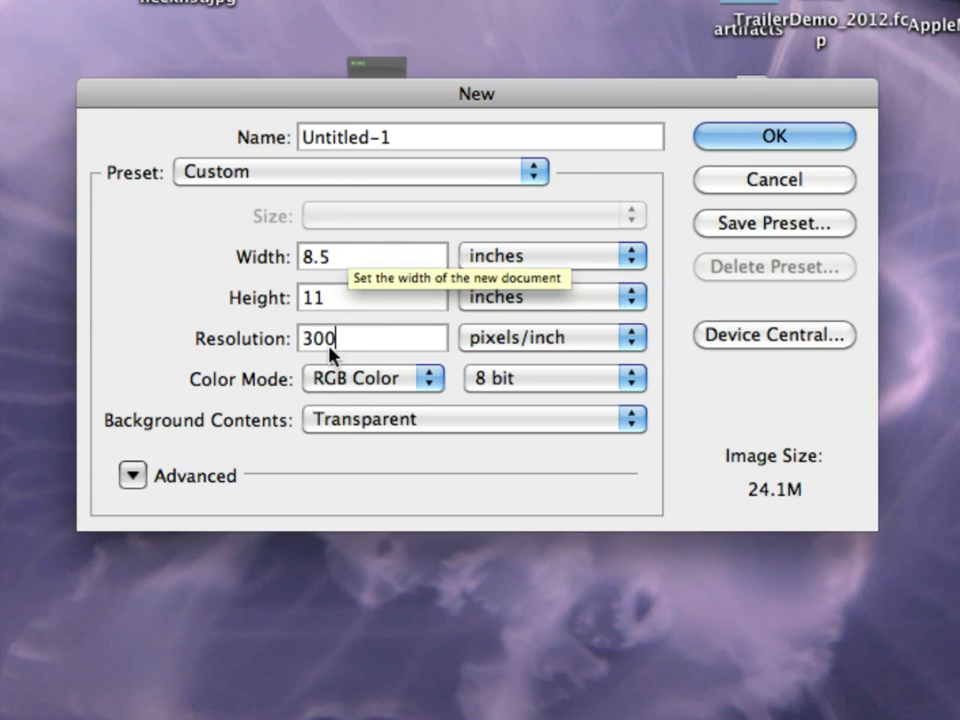
Set the new document's size to 11 inches wide and 17 inches high
left_click_drag(339, 258, 251, 255)
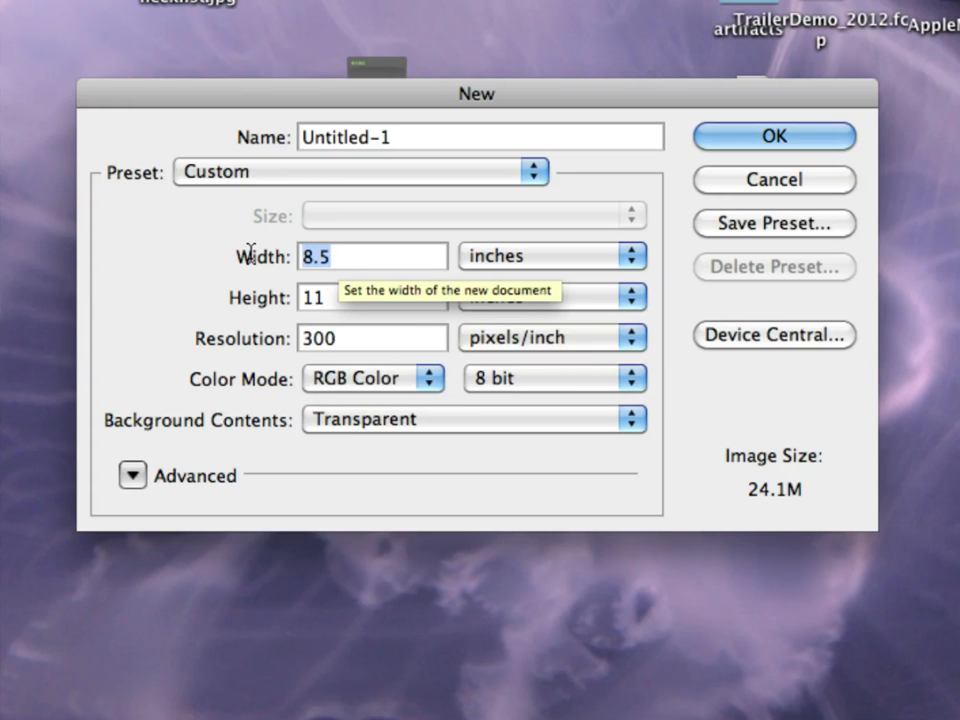
type("11")
key("Tab")
type("17")
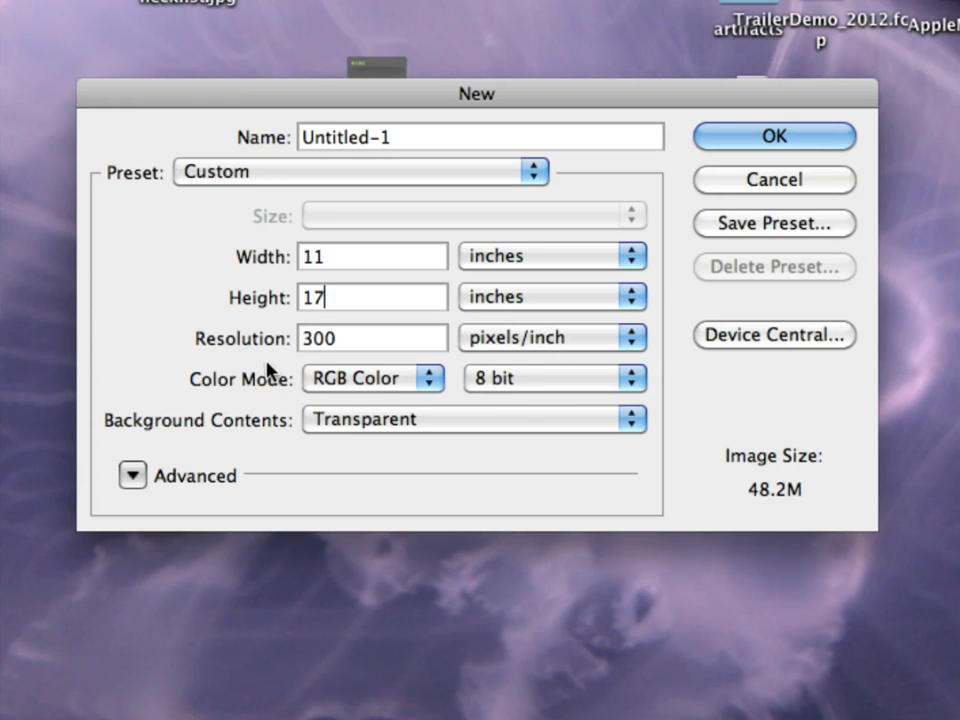
Choose RGB Color as the color mode and Transparent as the background contents of the new document
left_click(326, 378)
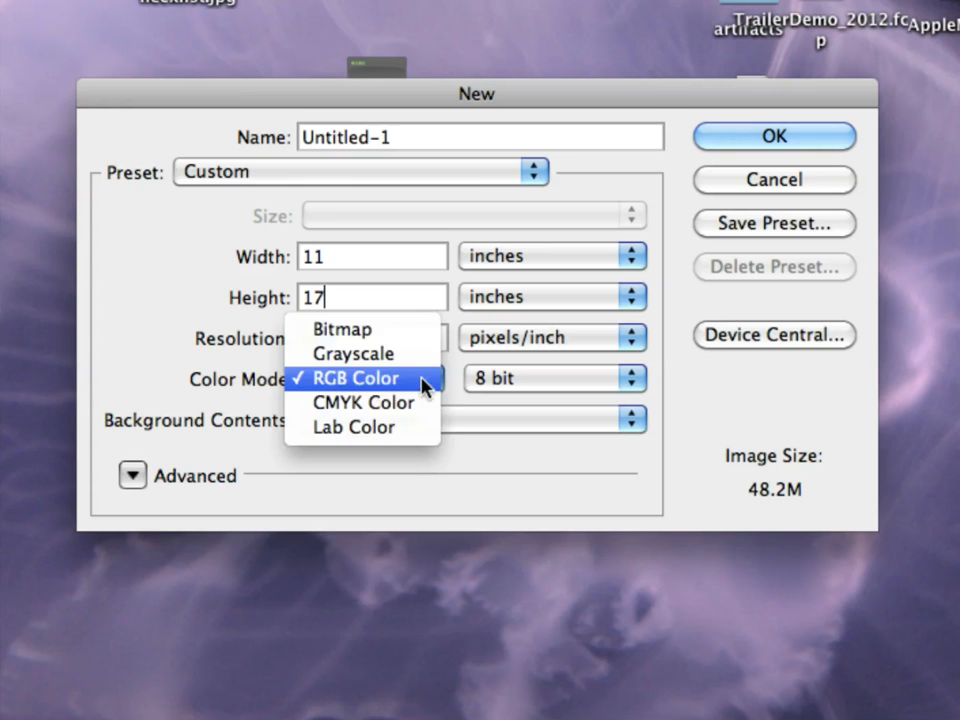
left_click(350, 380)
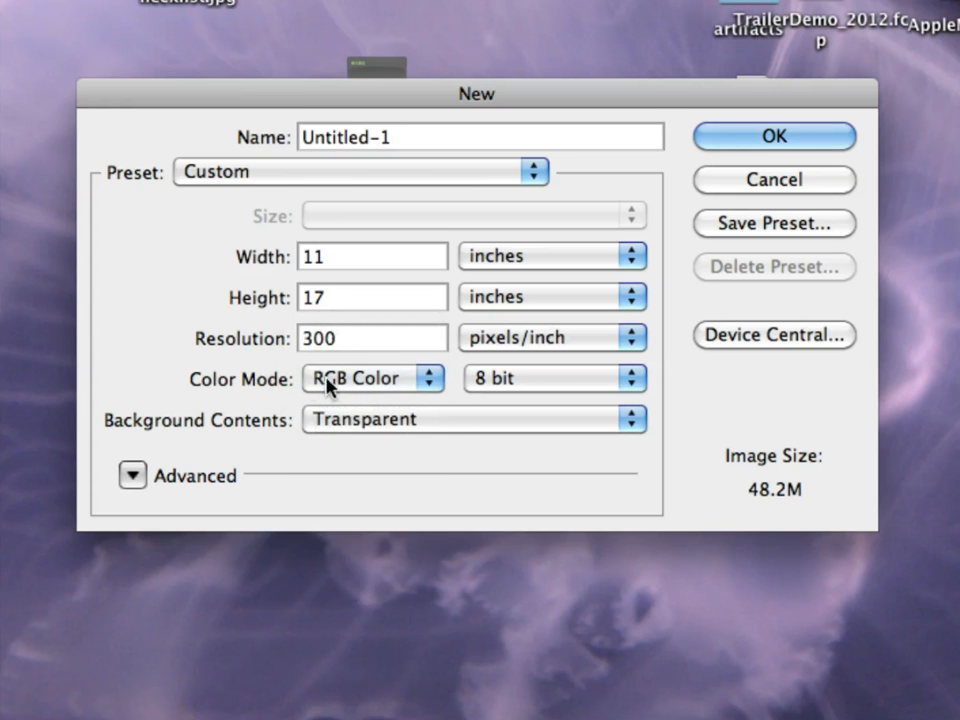
left_click(386, 374)
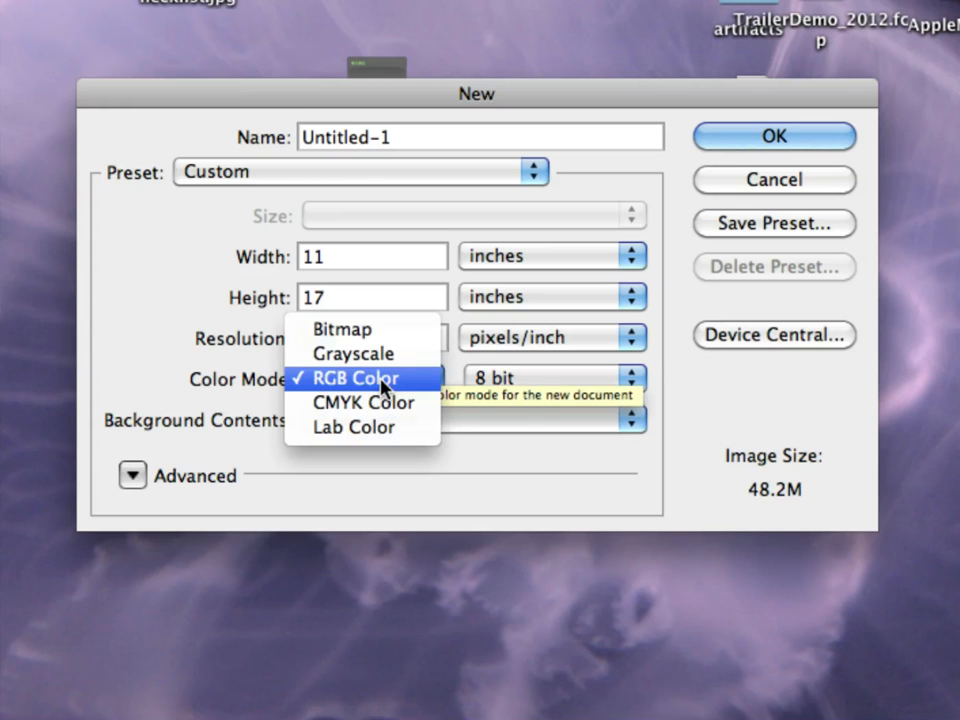
left_click(455, 390)
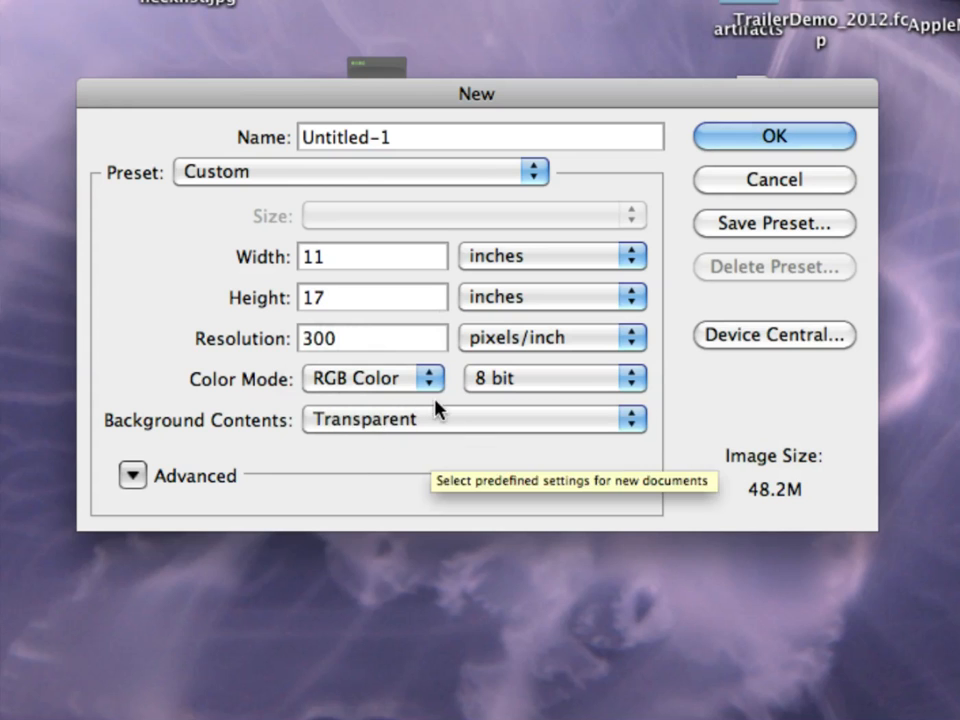
left_click(373, 422)
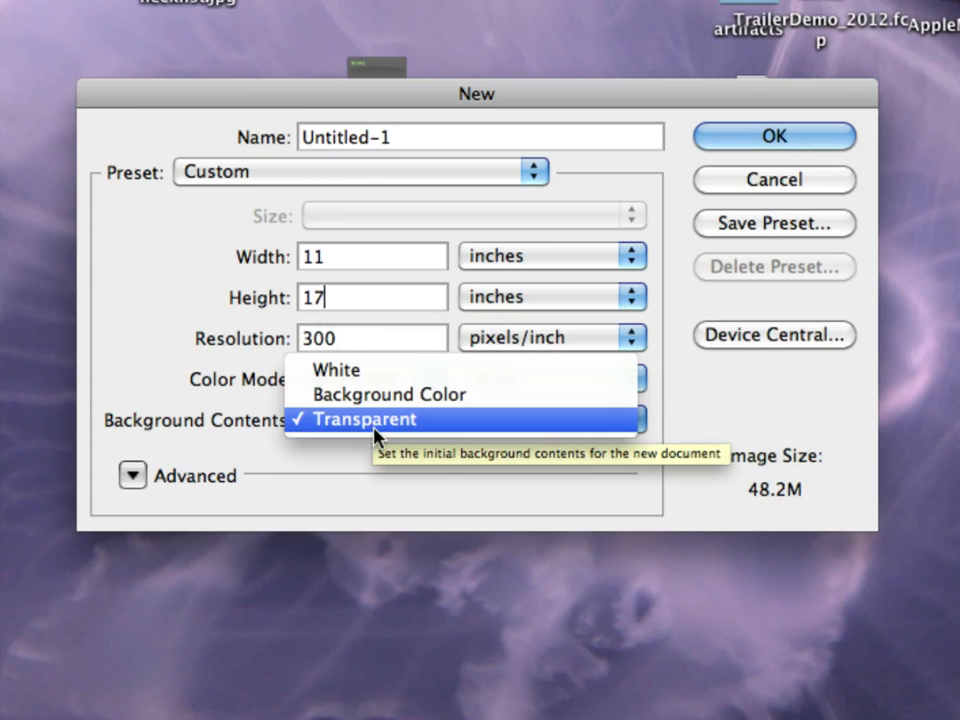
left_click(373, 432)
left_click(375, 432)
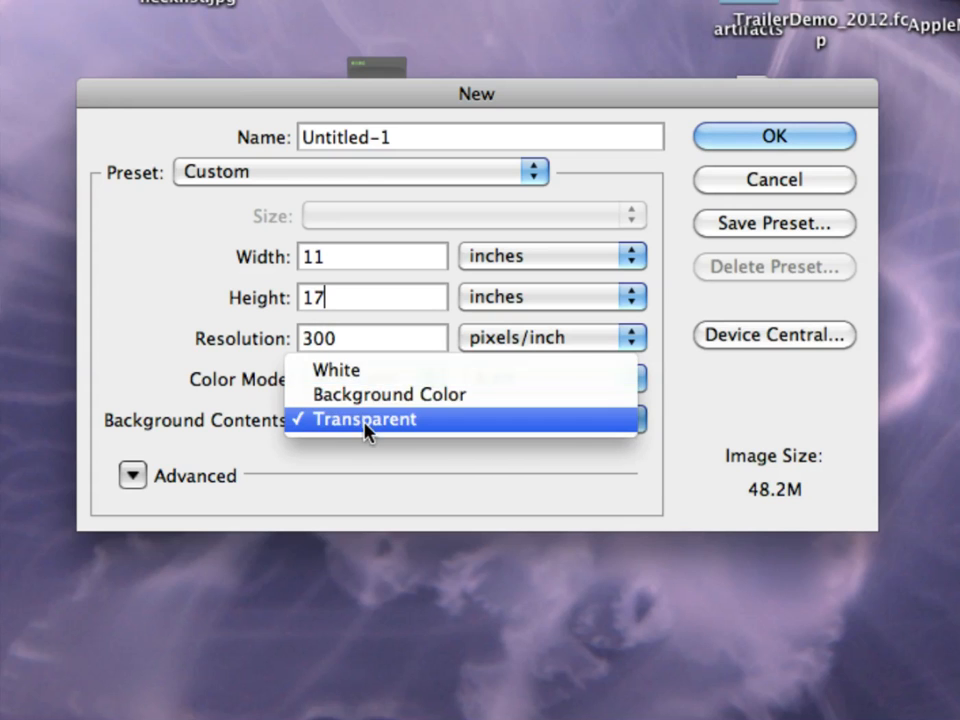
left_click(367, 424)
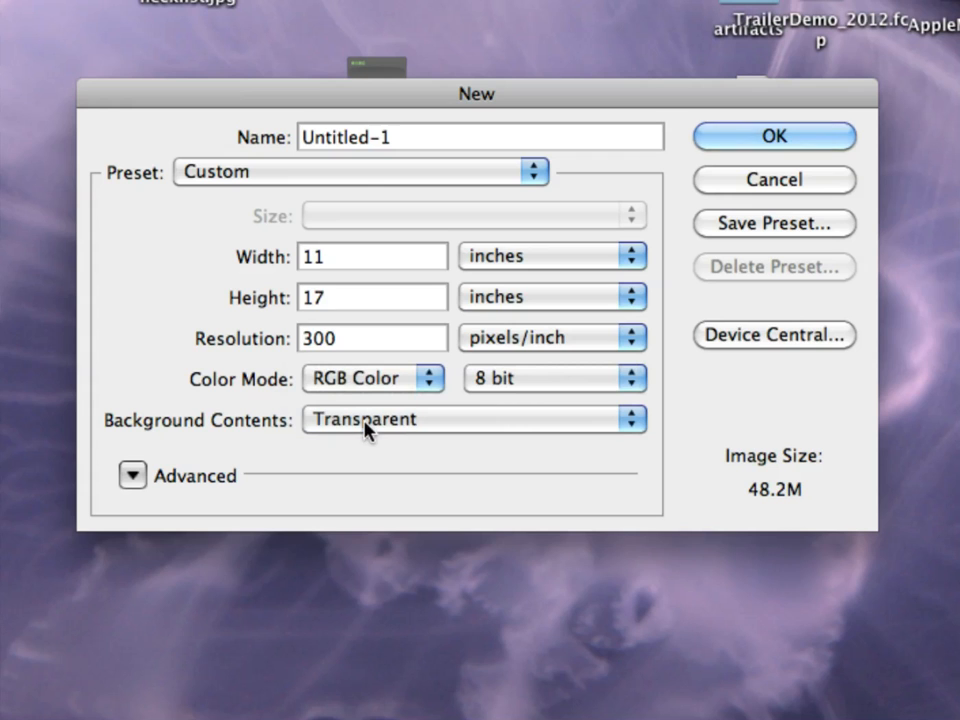
Set the color profile to Adobe RGB (1998), keep square pixels, and create the document
left_click(132, 476)
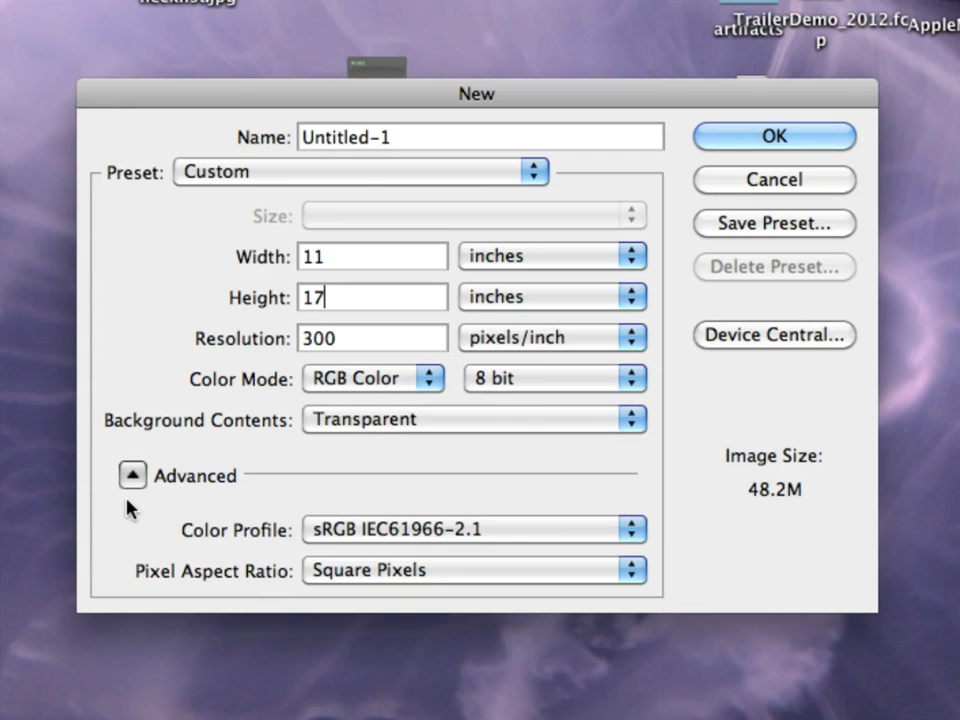
left_click(133, 477)
left_click(133, 477)
left_click(332, 570)
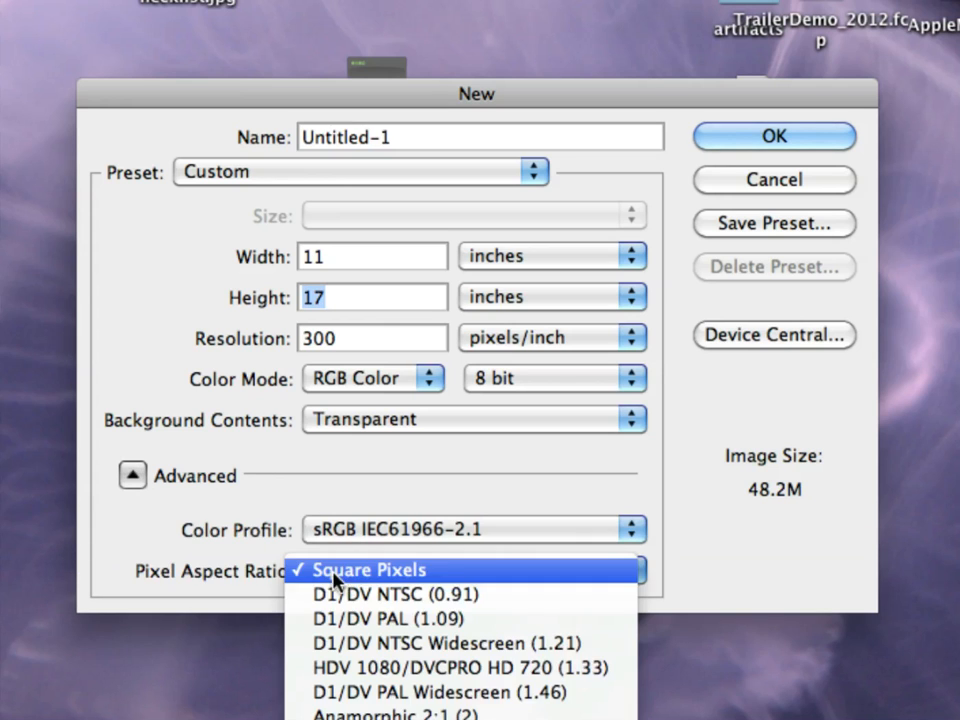
left_click(489, 568)
left_click(417, 534)
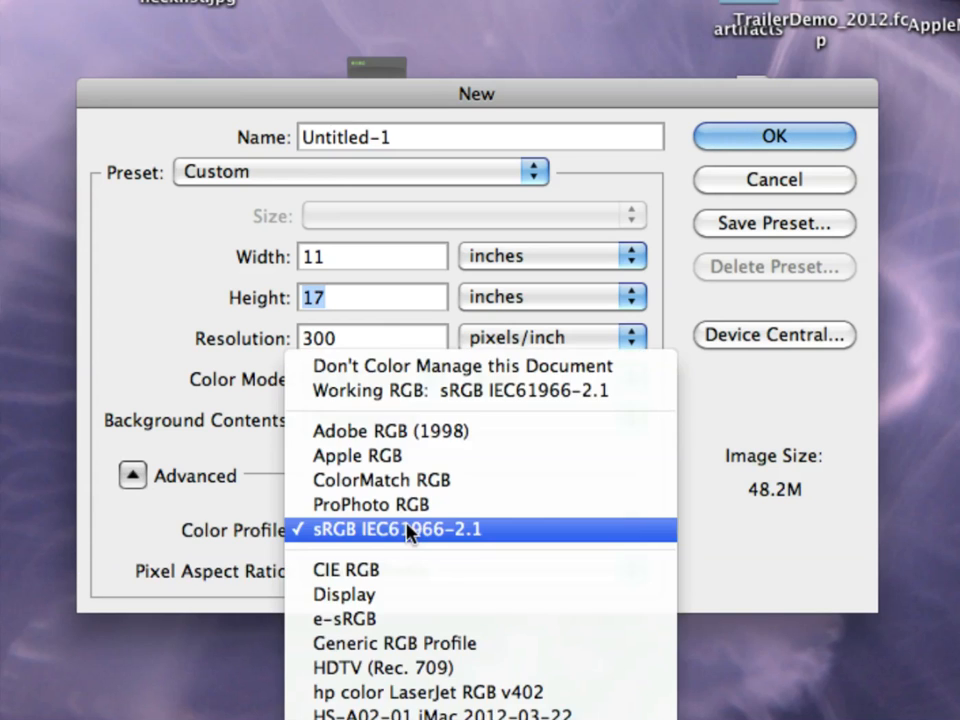
left_click(388, 438)
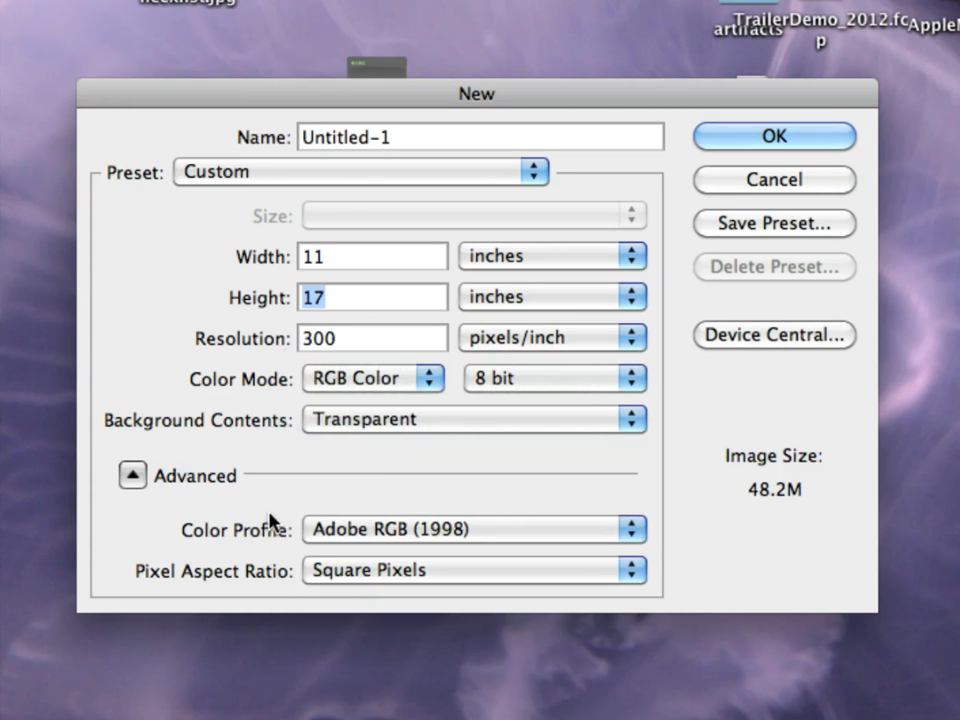
left_click(132, 475)
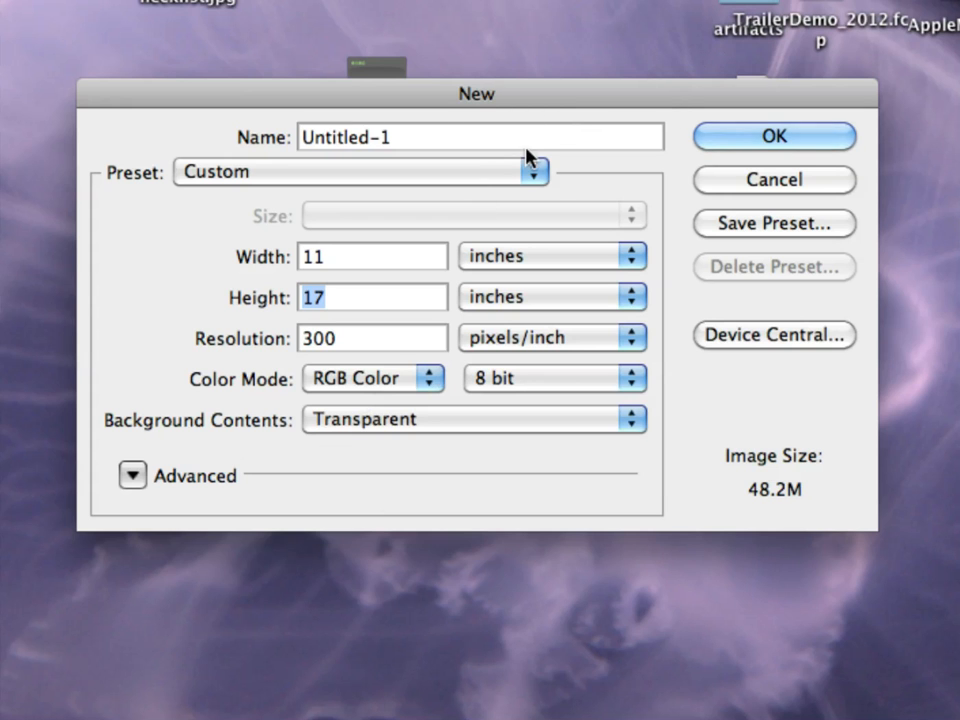
left_click(746, 147)
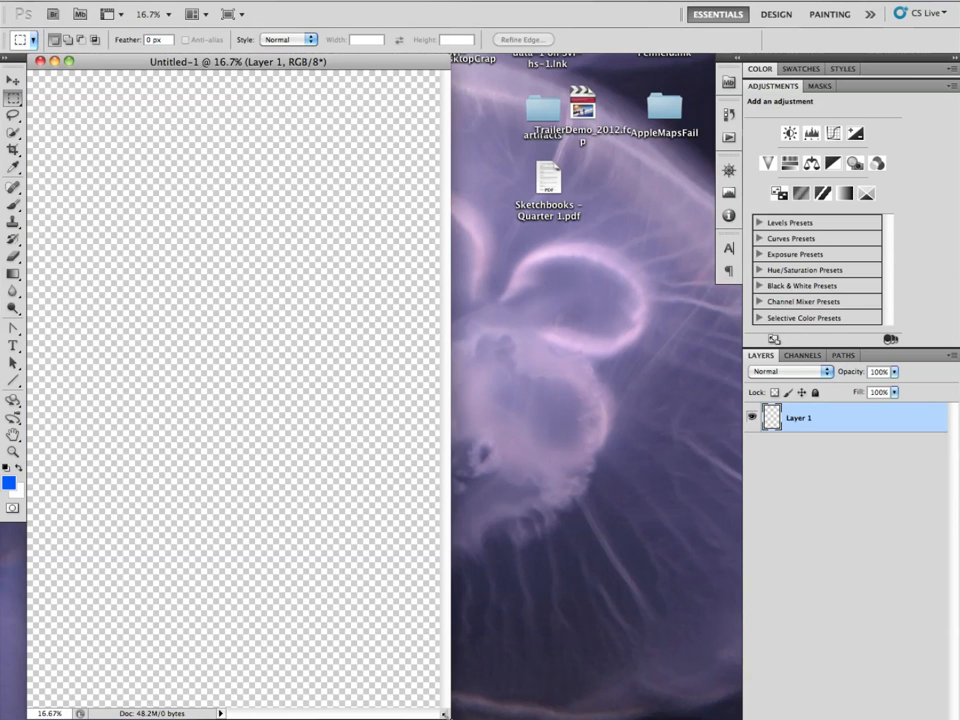
Enlarge the document window so it fills the workspace around the canvas
left_click_drag(444, 713, 706, 719)
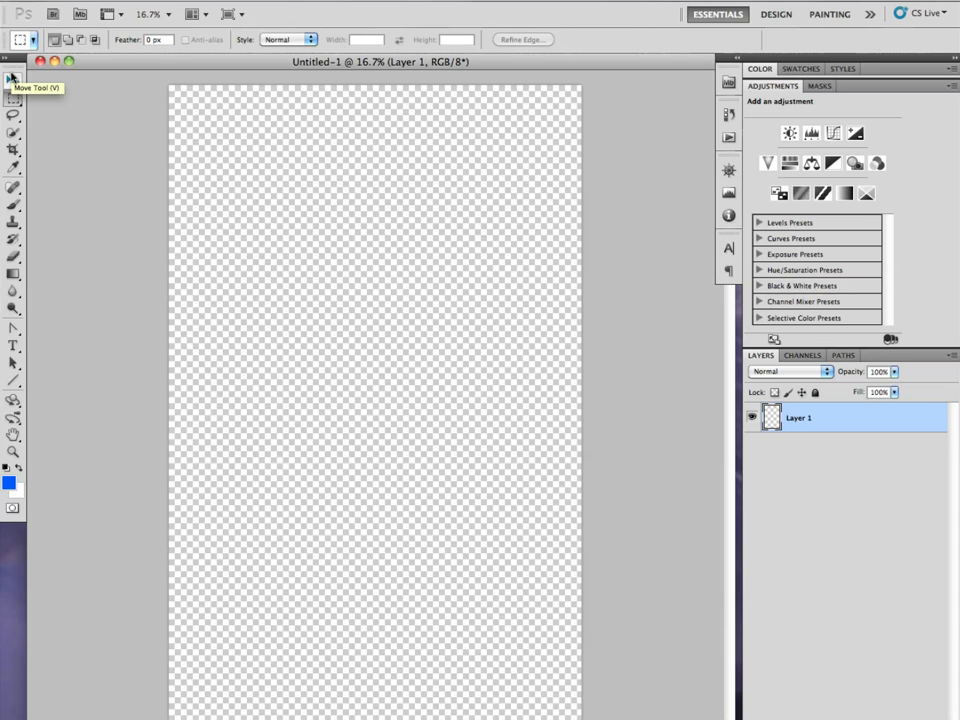
left_click(108, 2)
left_click(598, 2)
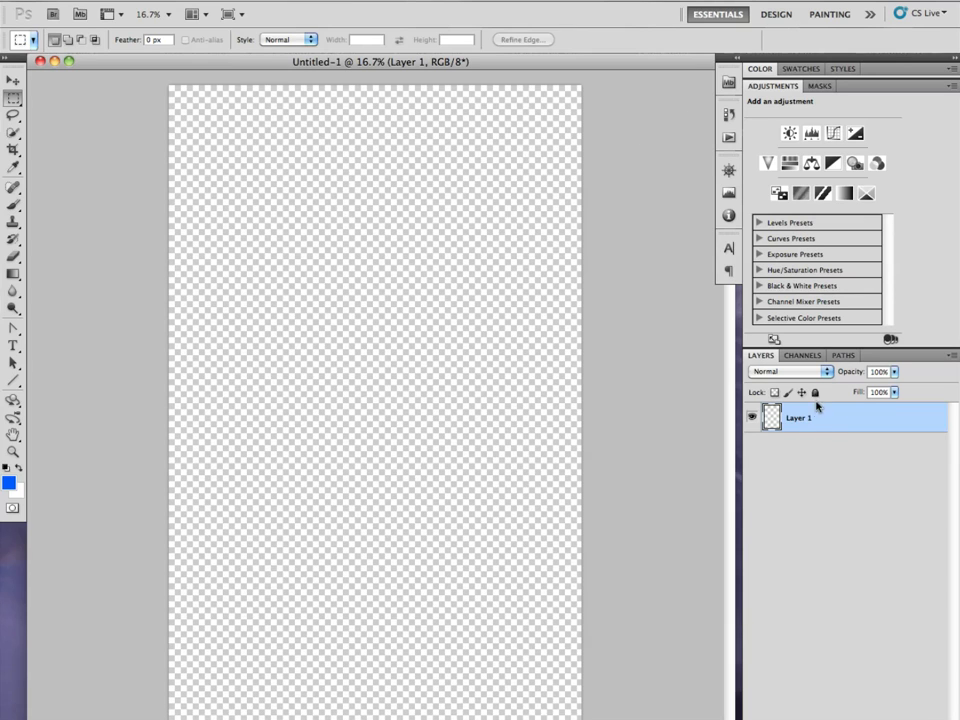
Draw a blue rectangle with the Rectangle tool across the left and middle of the canvas, slightly below half height
left_click_drag(13, 380, 56, 378)
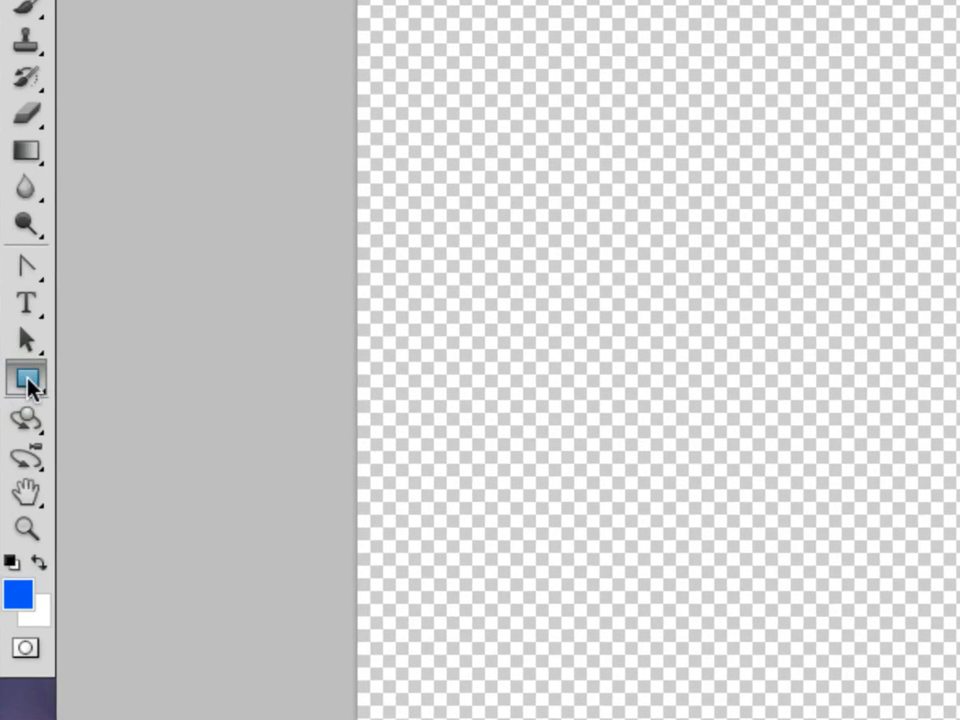
left_click_drag(28, 379, 111, 386)
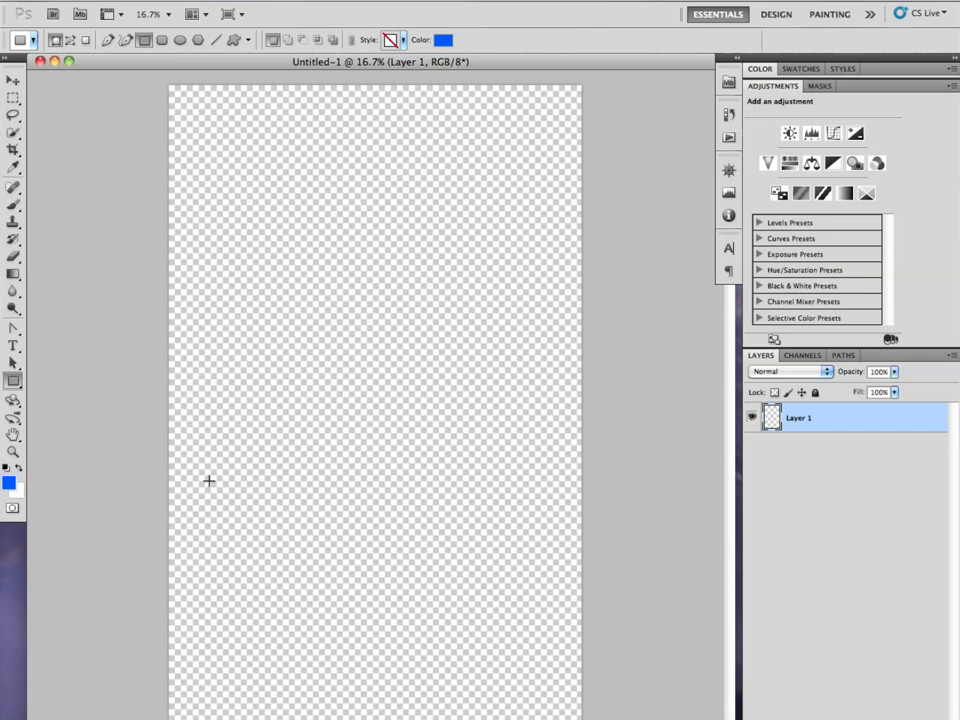
mouse_move(204, 343)
left_mouse_down()
mouse_move(459, 467)
mouse_move(463, 529)
left_mouse_up()
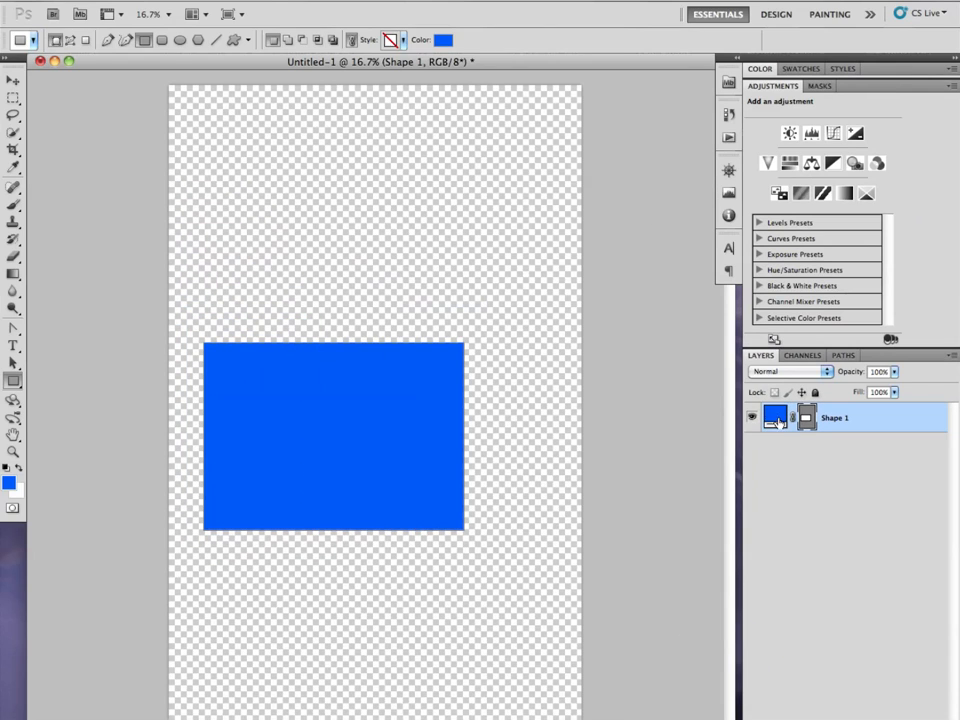
Change the rectangle's fill color to red, #fc0303
double_click(710, 388)
left_click_drag(514, 563, 518, 514)
left_click_drag(517, 497, 516, 490)
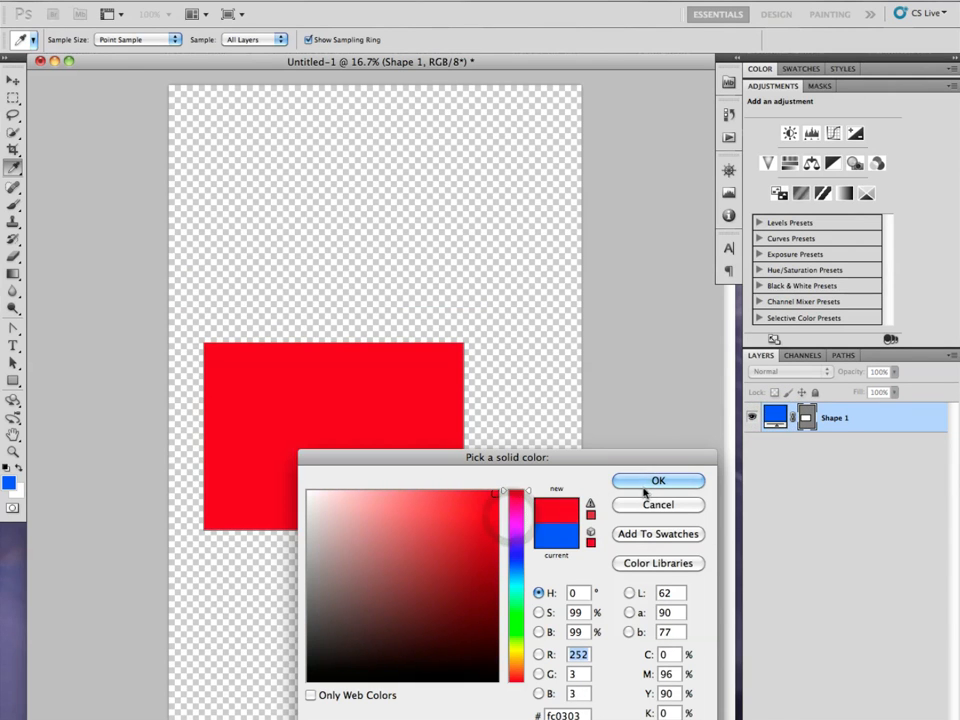
left_click(650, 481)
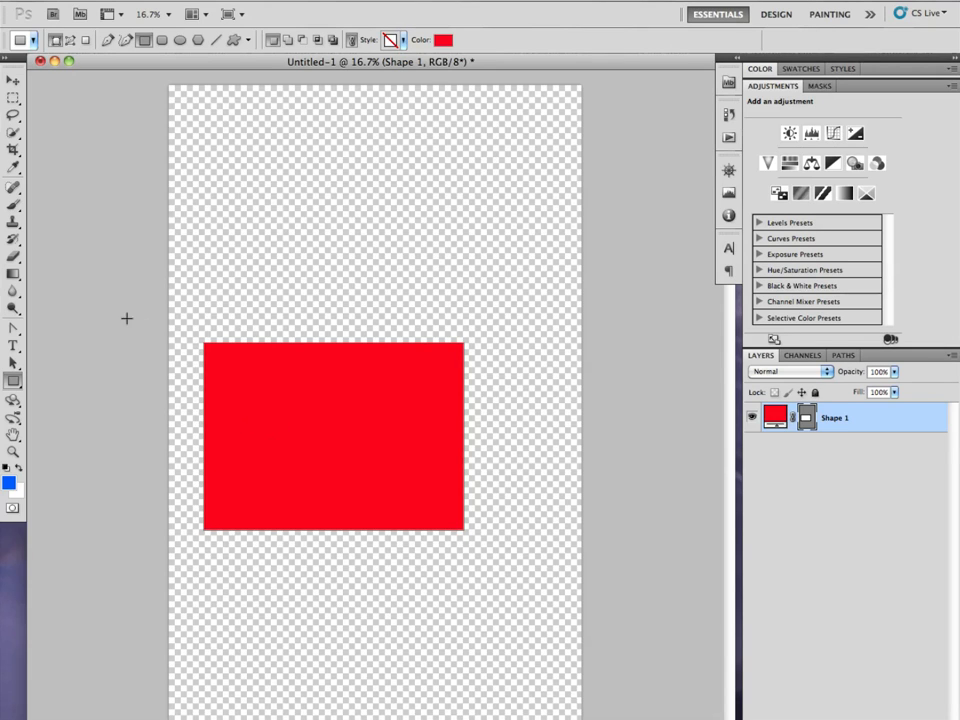
Add an empty layer above the red rectangle and delete the rectangle's shape layer
left_click_drag(876, 420, 876, 563)
left_click(915, 719)
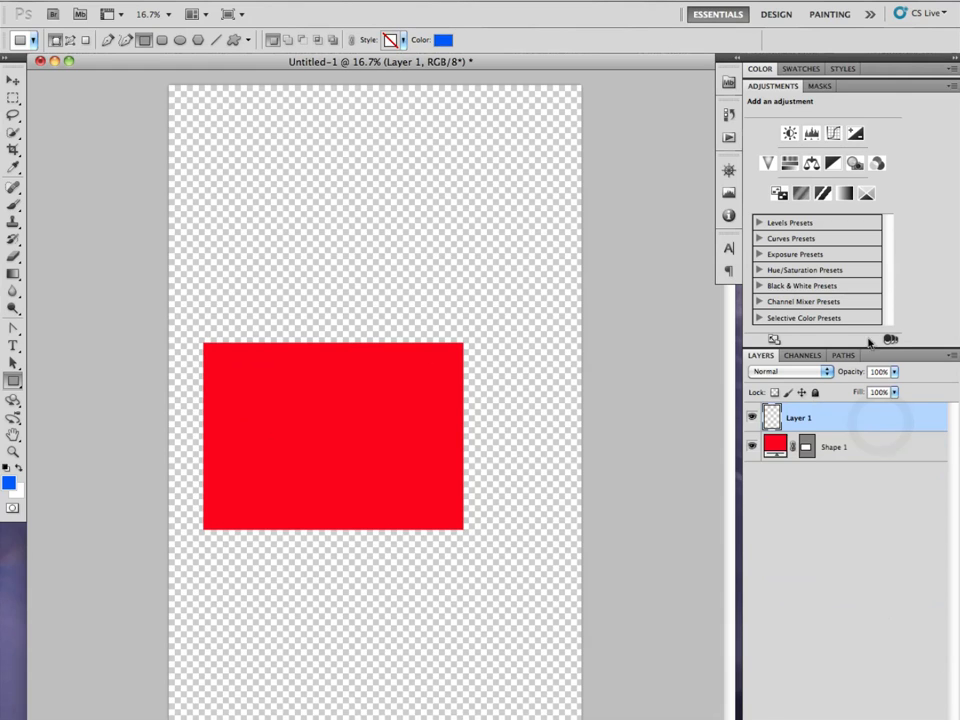
left_click_drag(846, 456, 936, 719)
Draw a blue circle in the canvas's upper left and a slightly smaller one on a separate layer below the center
left_click_drag(12, 382, 40, 407)
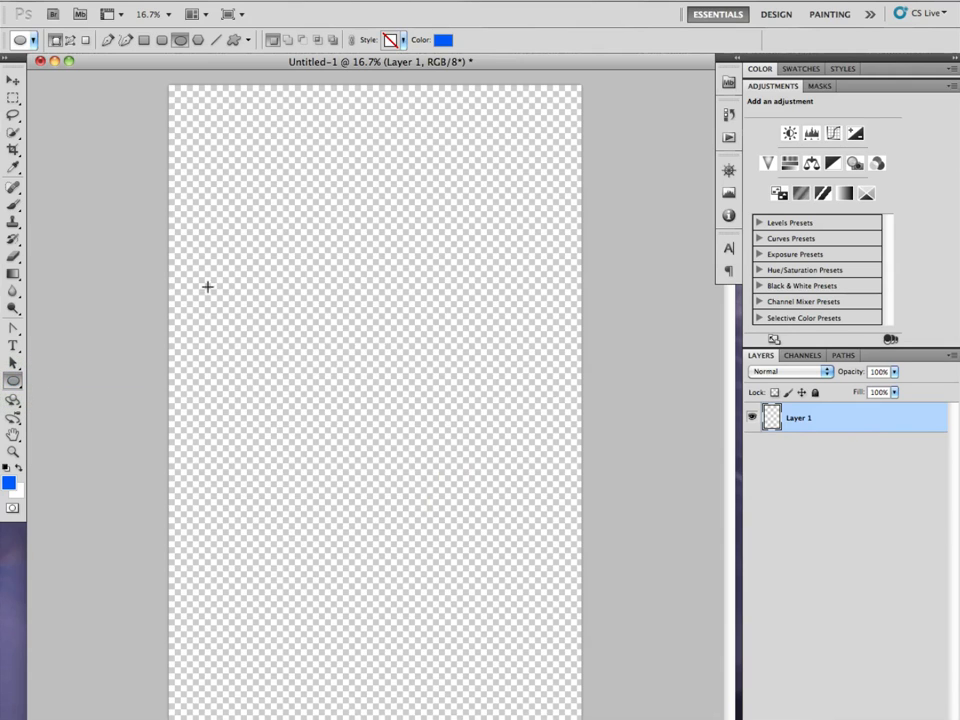
left_click_drag(227, 305, 257, 339)
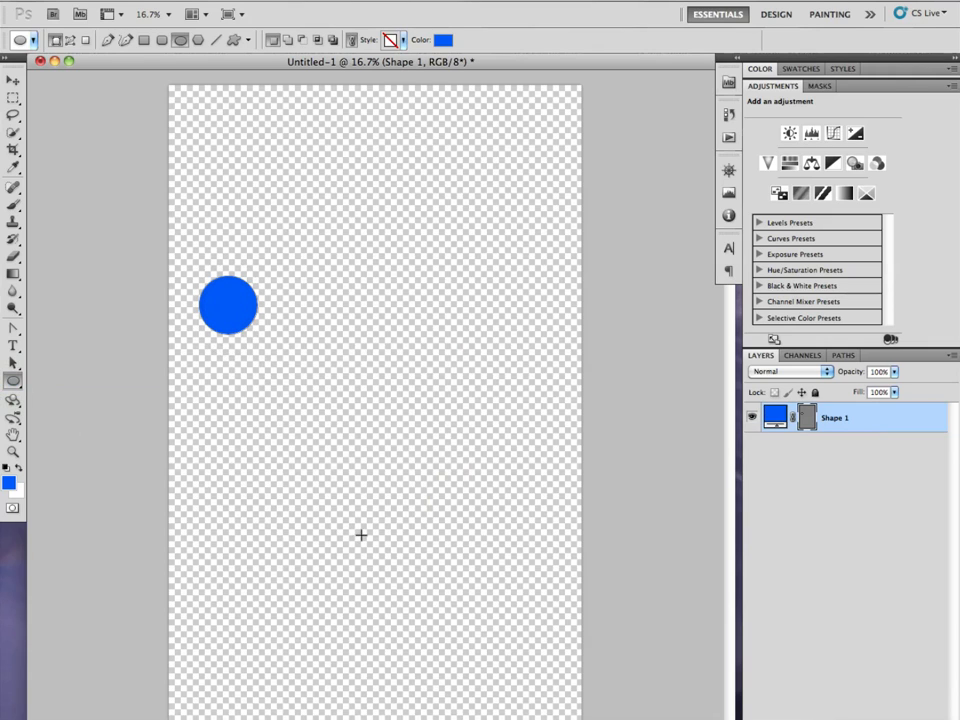
left_click_drag(379, 536, 415, 581)
left_click(922, 718)
left_click_drag(386, 520, 409, 531)
left_click(407, 529)
left_click_drag(431, 564, 431, 564)
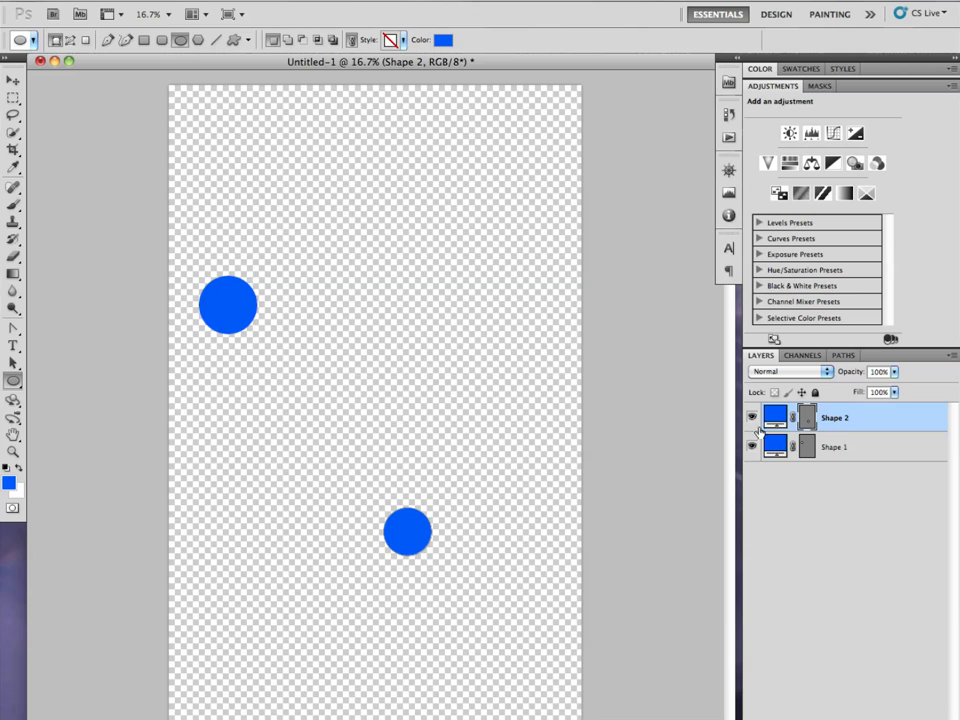
Rasterize the shape layer holding the smaller, lower circle
right_click(882, 420)
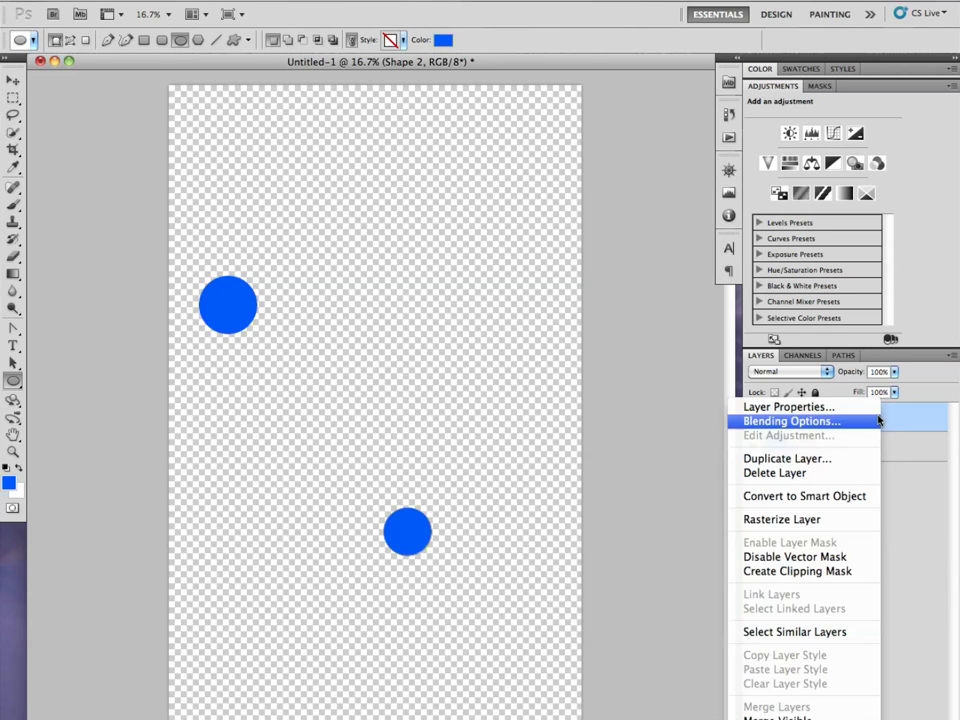
left_click(843, 518)
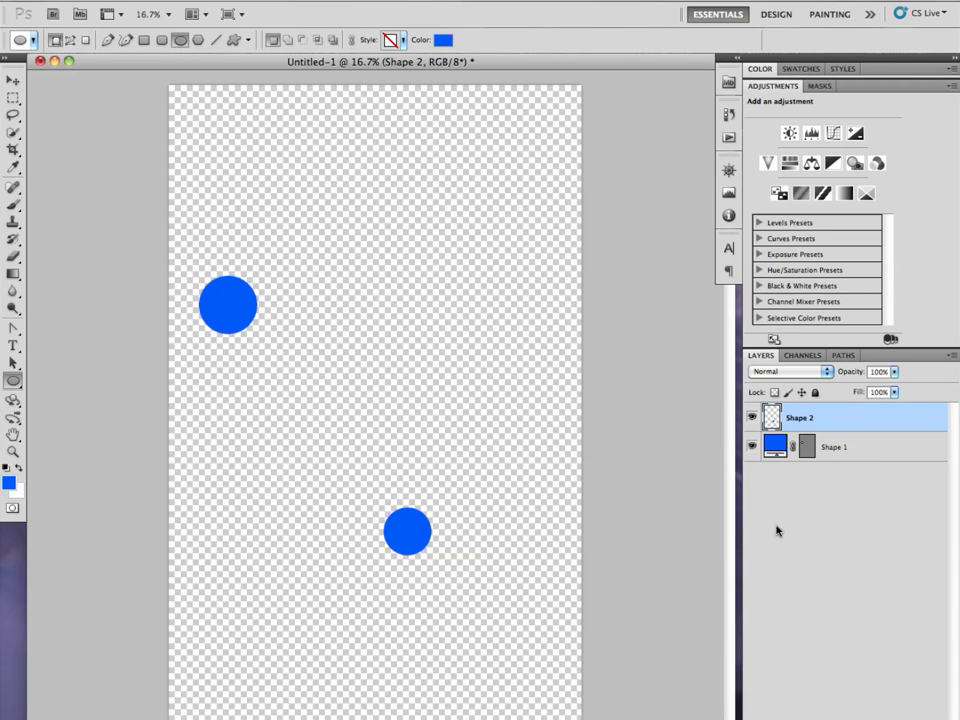
Add an empty layer and place it beneath both circle layers in the stack
left_click(751, 418)
left_click(751, 418)
left_click(872, 440)
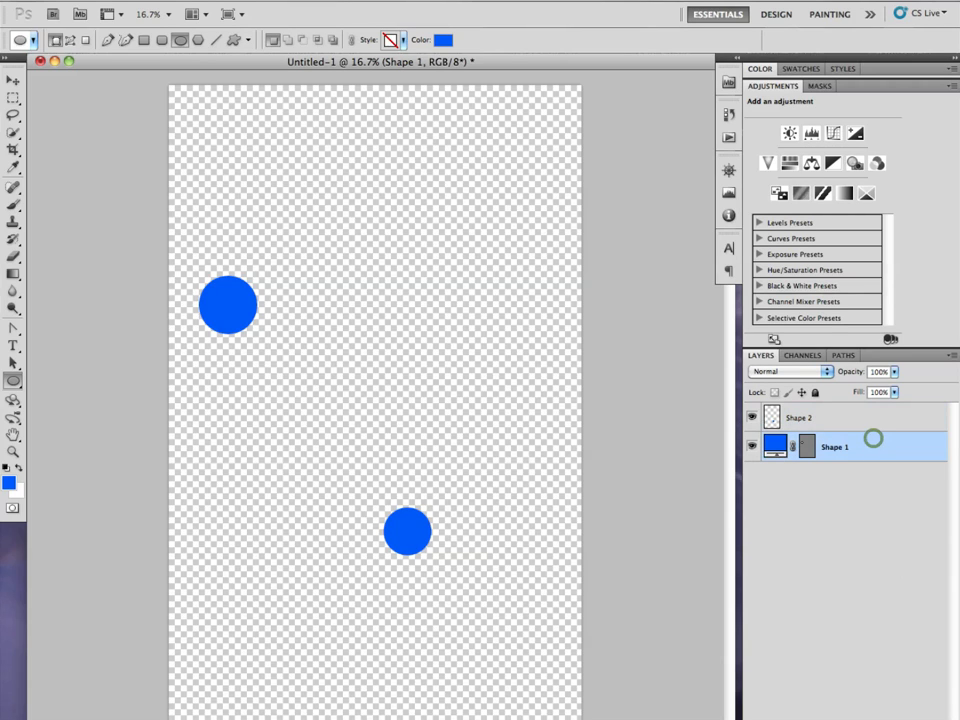
key("ctrl+shift+alt+n")
left_click_drag(861, 436, 866, 497)
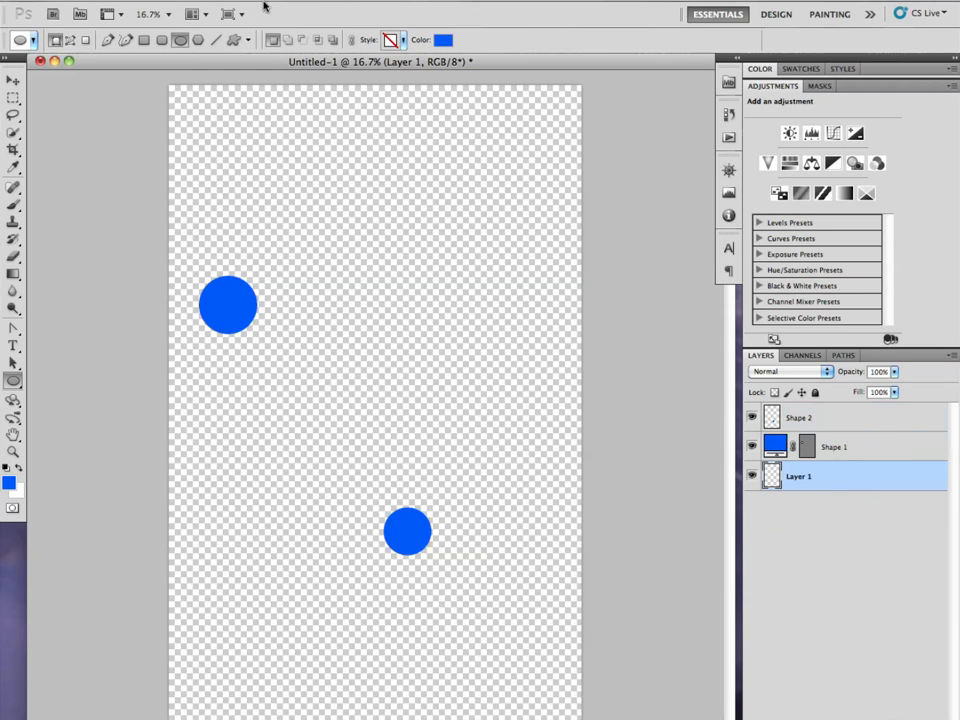
Fill the empty bottom layer with white as the page background
left_click(148, 3)
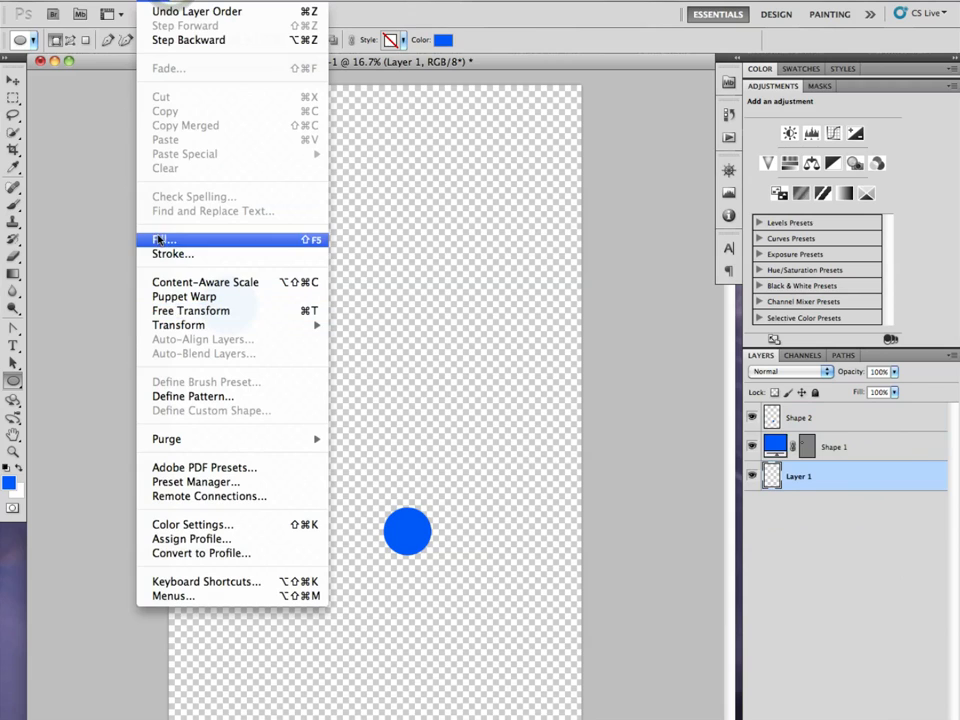
left_click(163, 239)
left_click_drag(737, 427, 469, 337)
left_click_drag(510, 369, 508, 397)
left_click(645, 361)
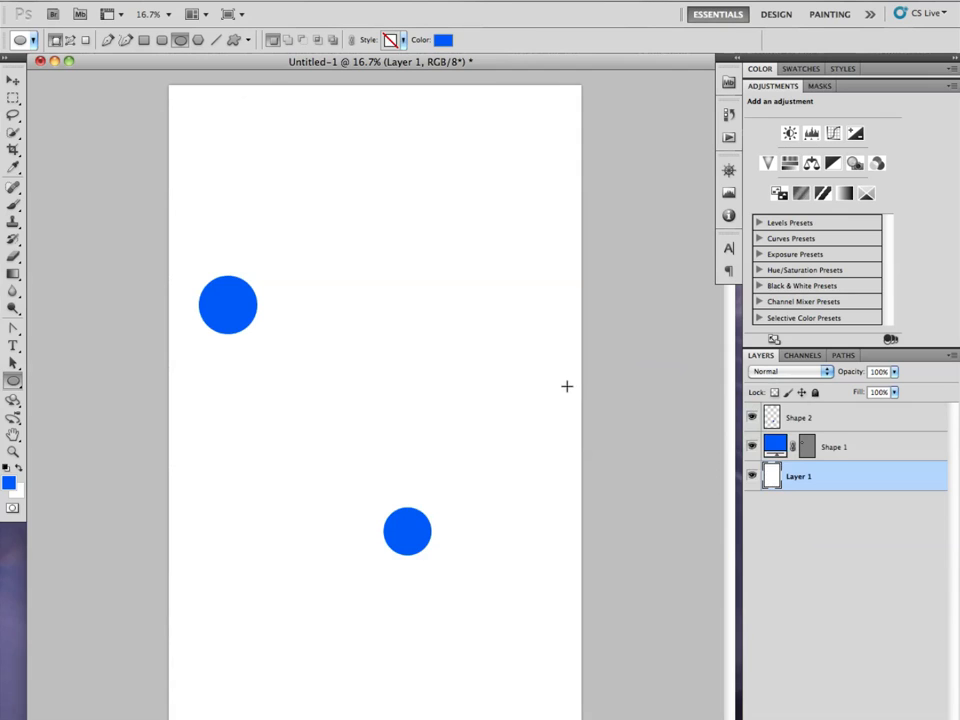
Scale up the vector circle on the Shape 1 layer proportionally from its center until it covers most of the upper canvas
left_click(845, 448)
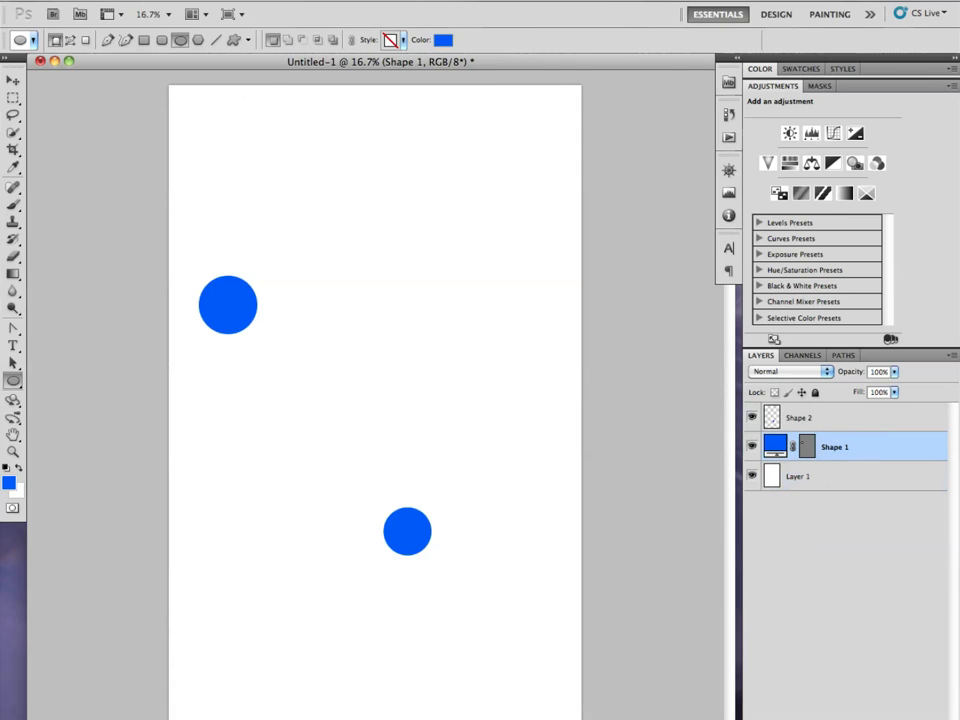
left_click(150, 2)
mouse_move(178, 325)
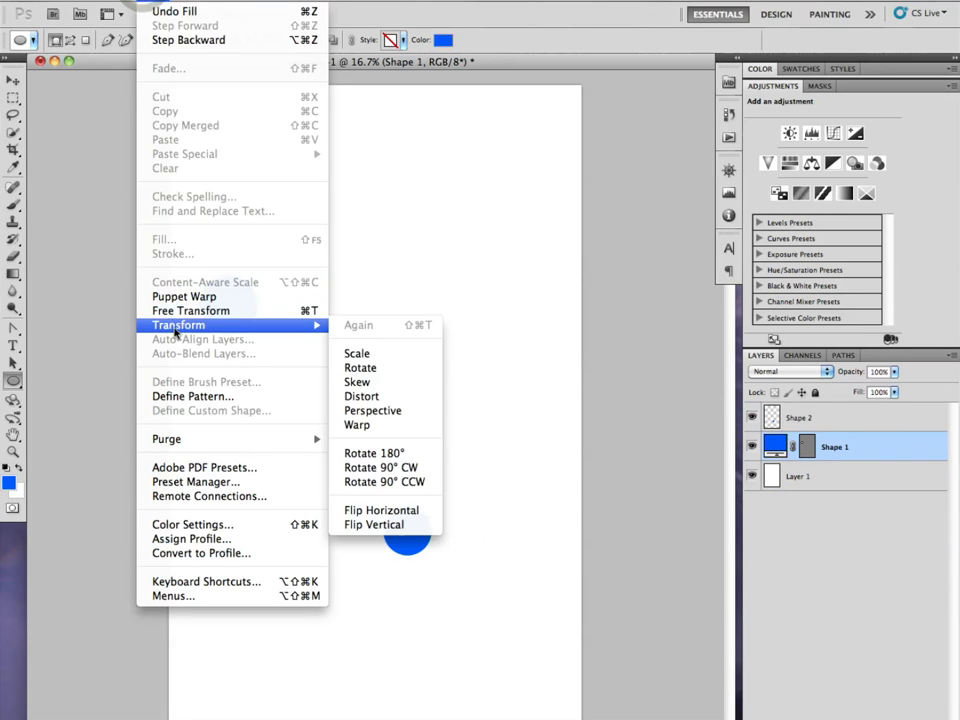
left_click(413, 357)
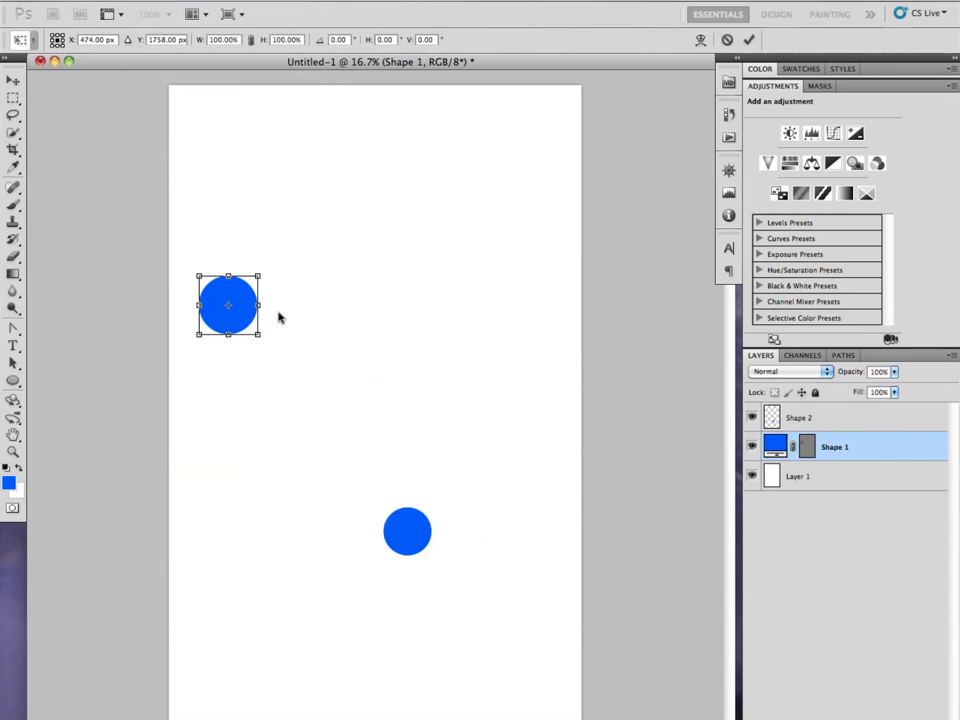
left_click_drag(258, 336, 570, 639)
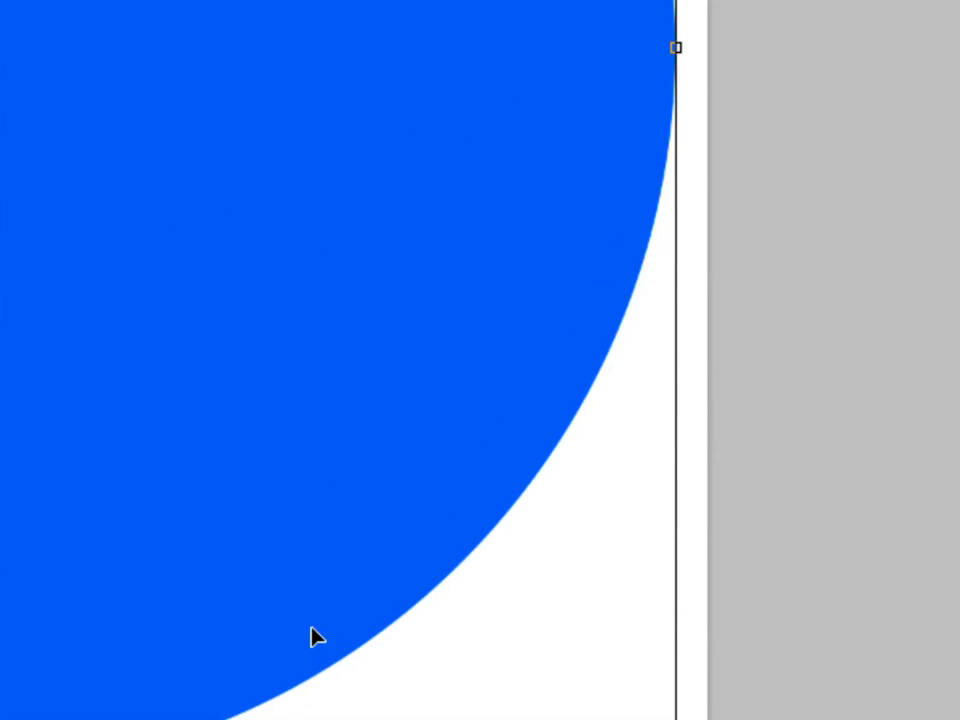
key("Return")
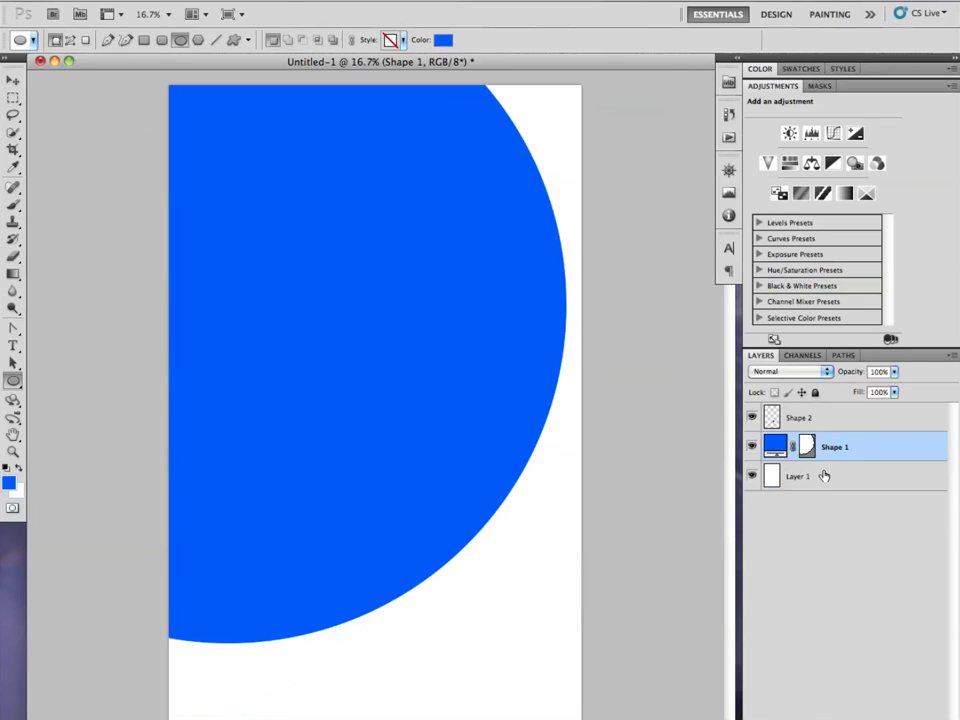
Hide the enlarged vector circle and scale the rasterized circle on the Shape 2 layer to 1368.75%
left_click(807, 453)
left_click(842, 421)
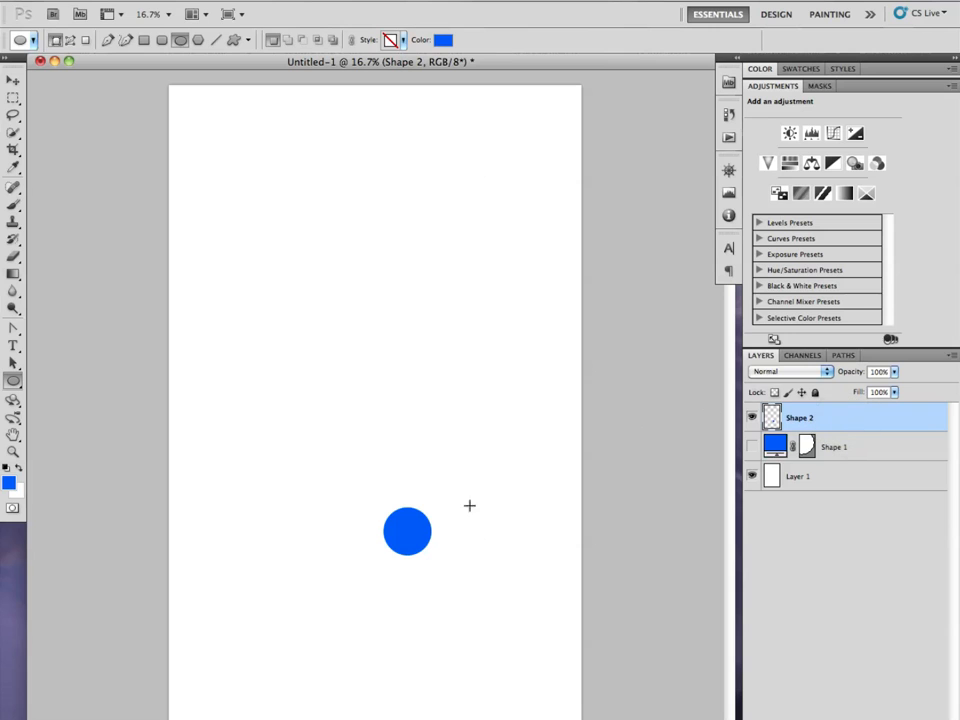
left_click(155, 0)
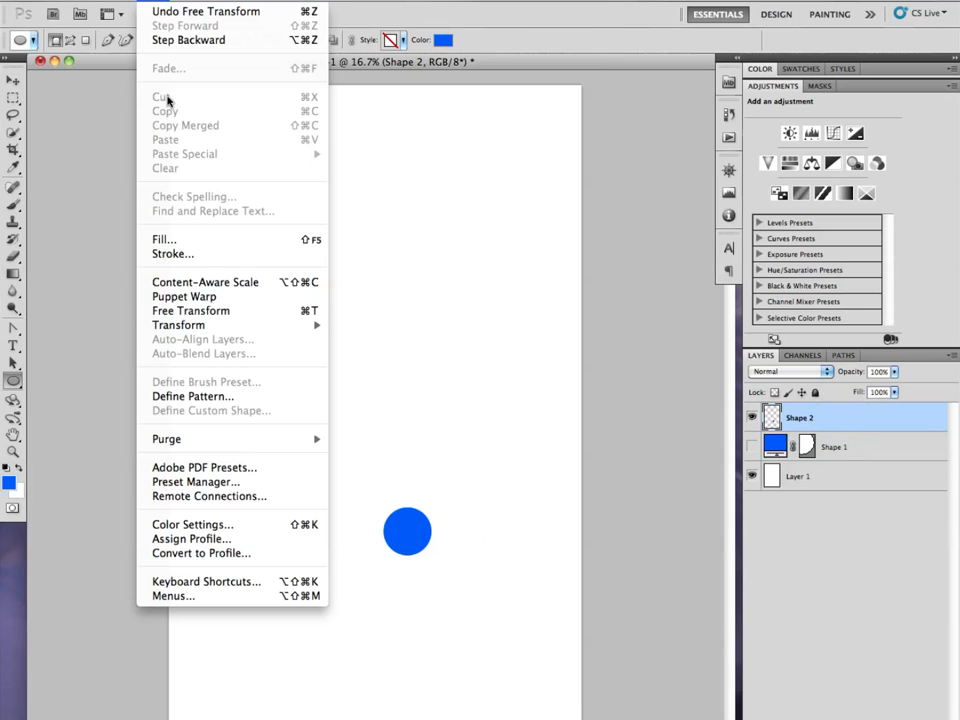
mouse_move(214, 325)
left_click(358, 353)
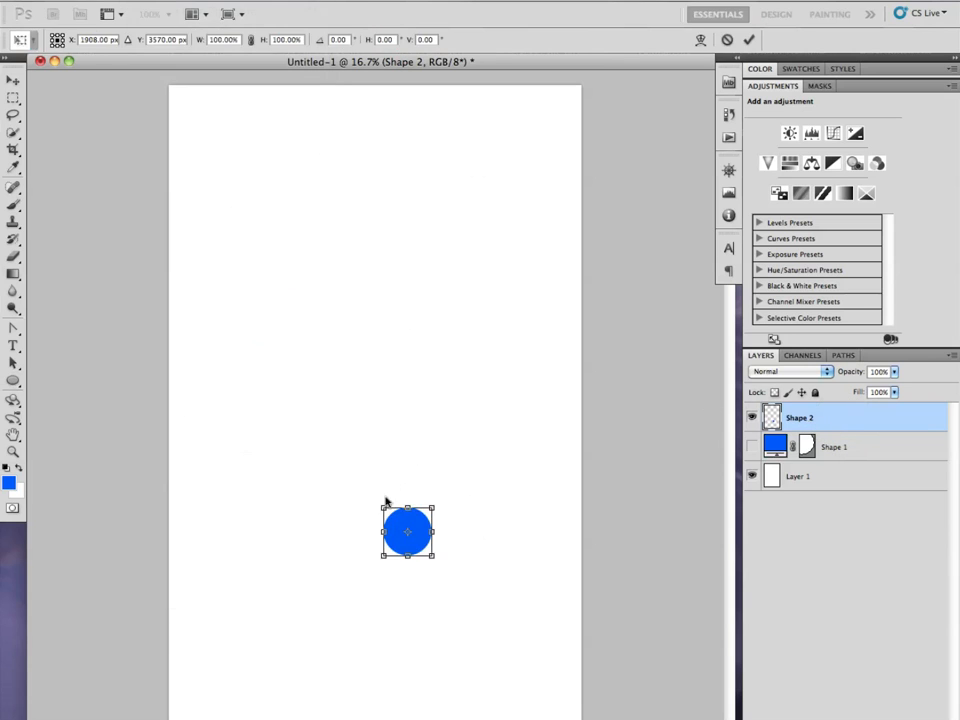
left_click_drag(382, 507, 129, 152)
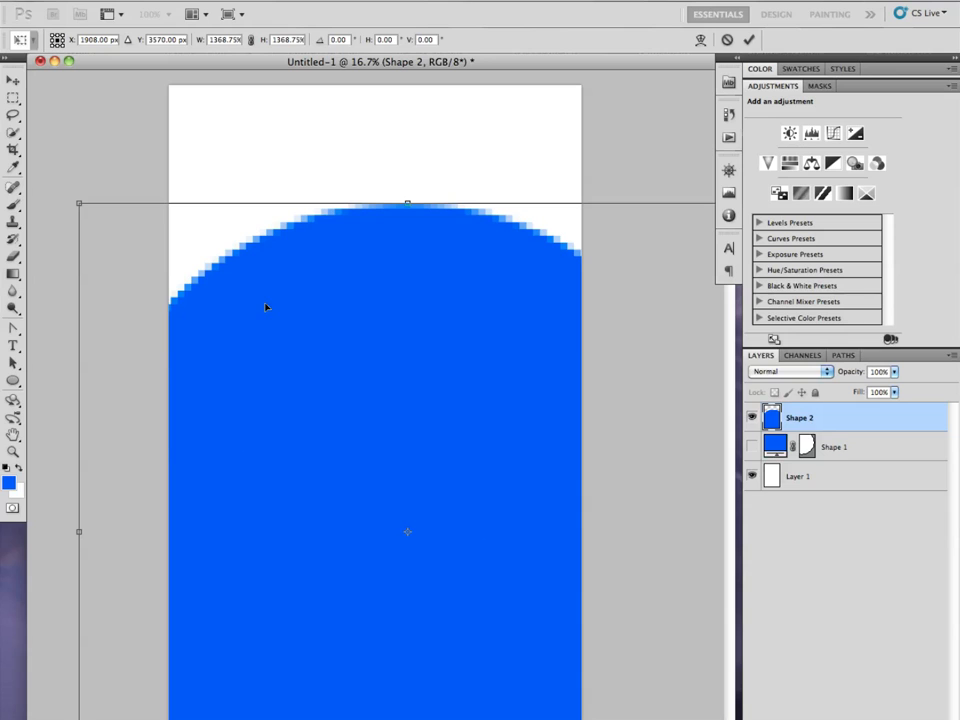
Move the enlarged rasterized circle to the lower right of the canvas and apply the transform
left_click_drag(298, 330, 426, 394)
left_click_drag(340, 402, 553, 452)
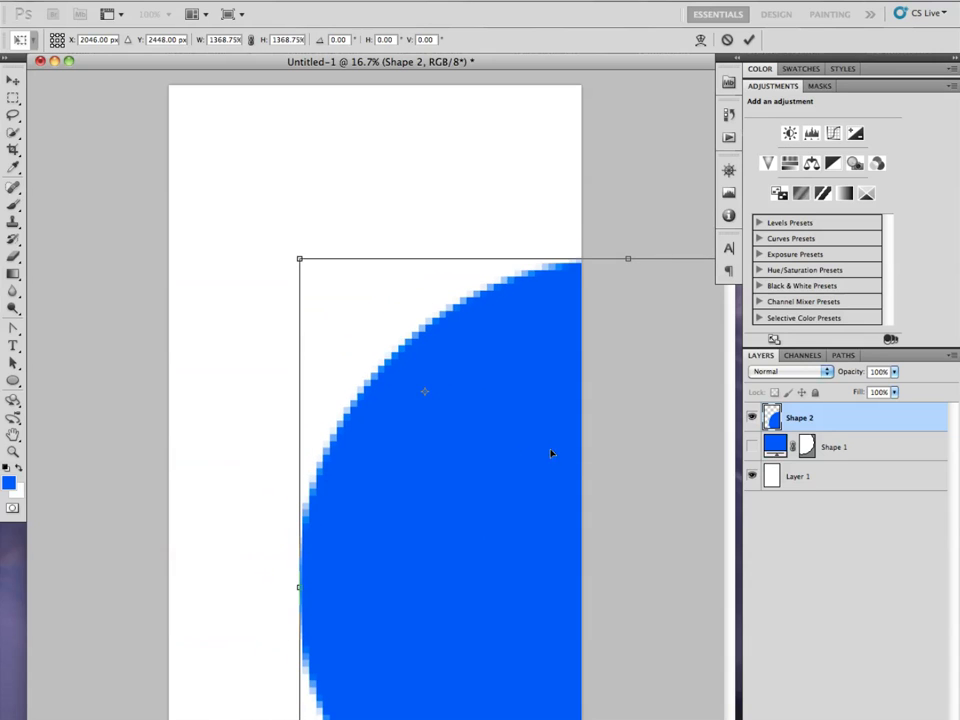
left_click(751, 447)
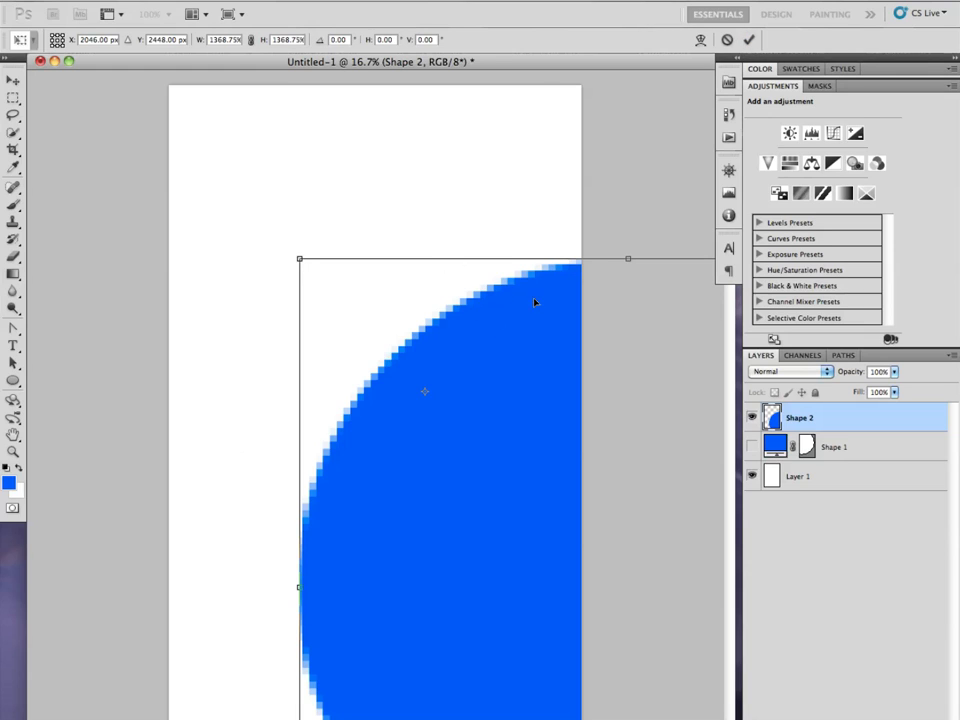
scroll(500, 294, "up", 3)
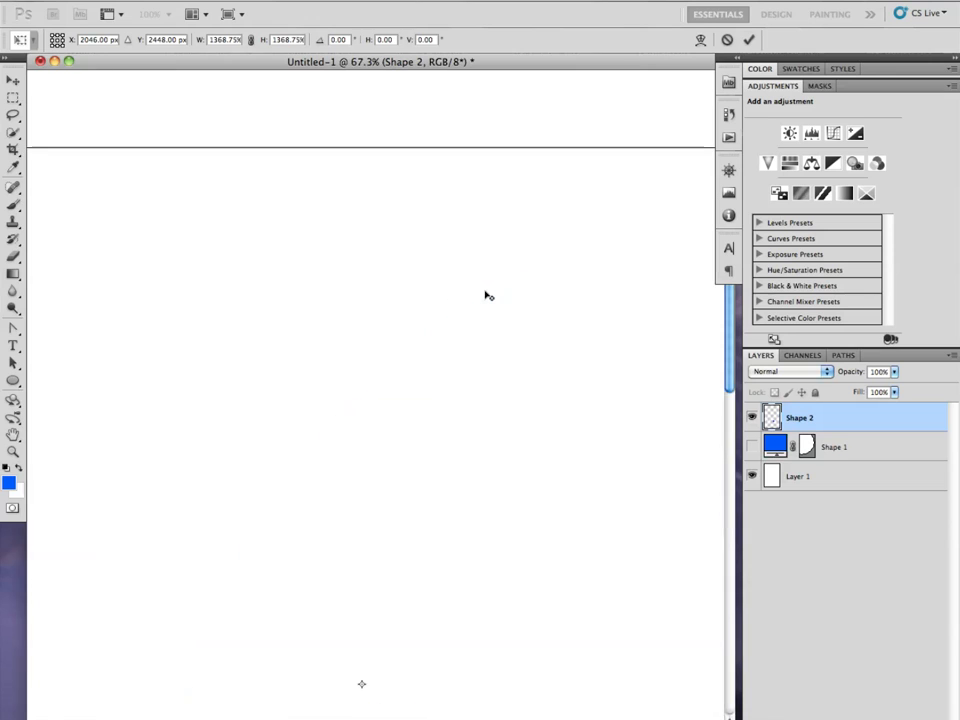
scroll(487, 295, "down", 3)
scroll(487, 295, "up", 1)
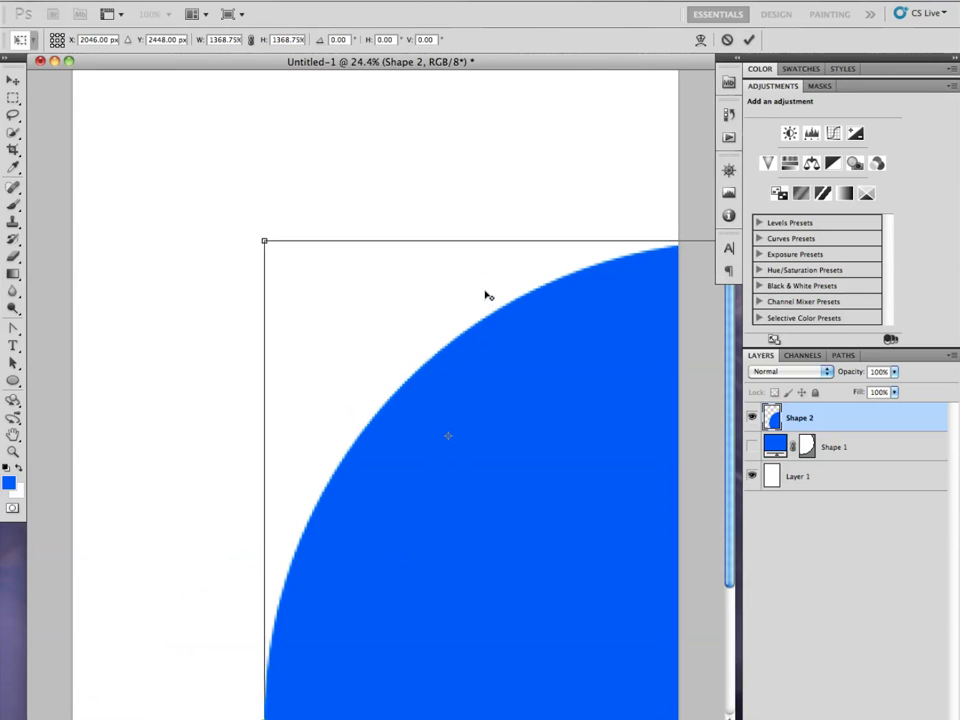
left_click(748, 39)
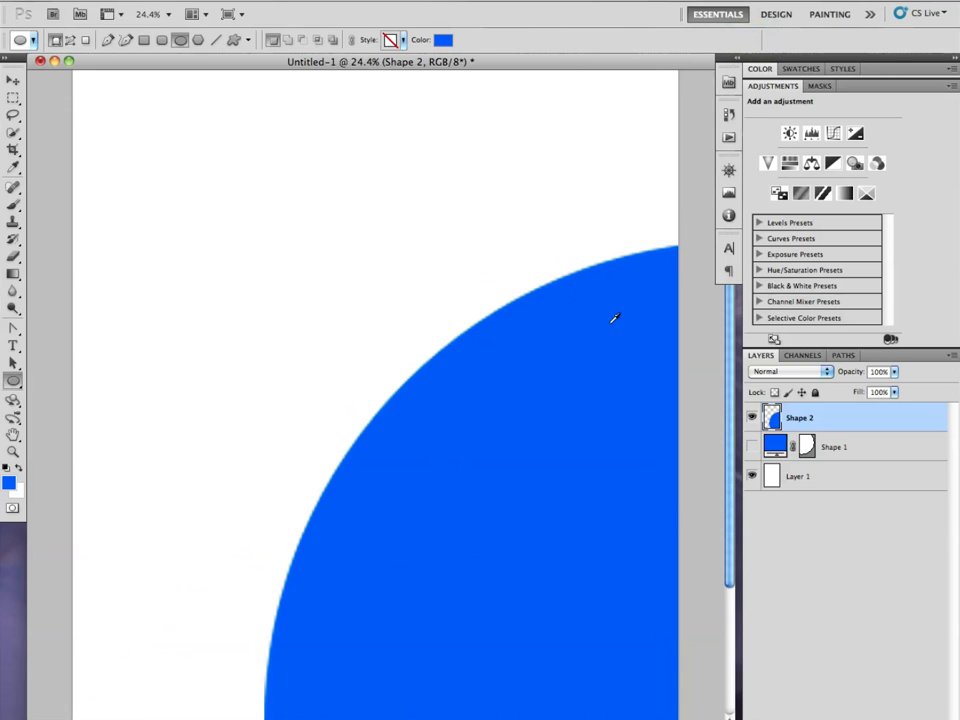
Show the Shape 1 layer again and move its vector circle left, away from the rasterized circle's top edge
scroll(609, 324, "up", 1)
scroll(609, 324, "up", 1)
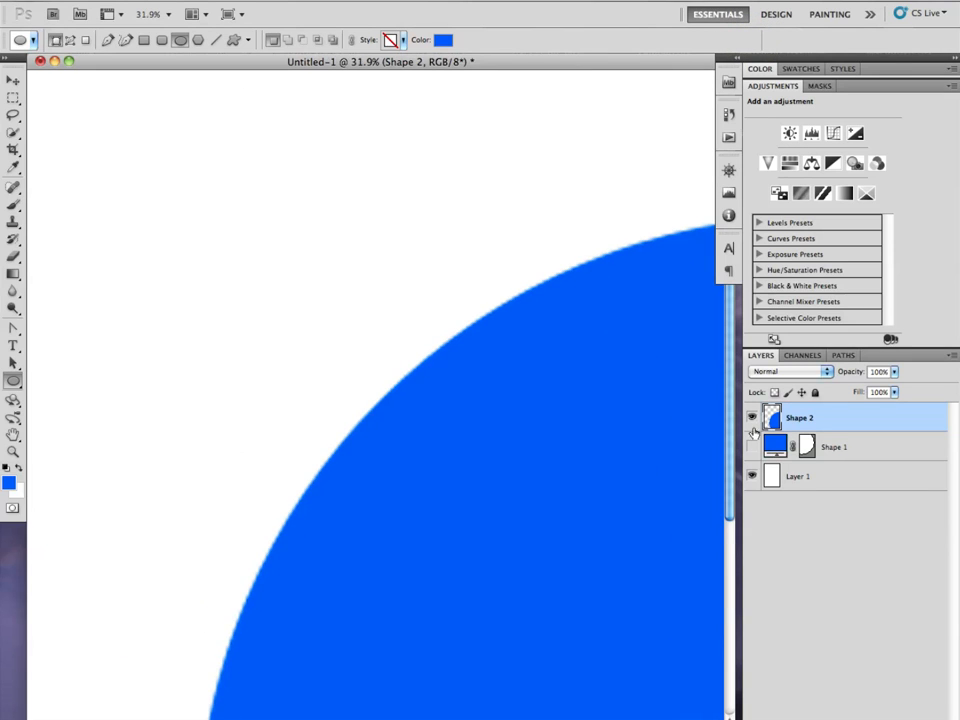
left_click(752, 447)
left_click_drag(681, 306, 409, 403)
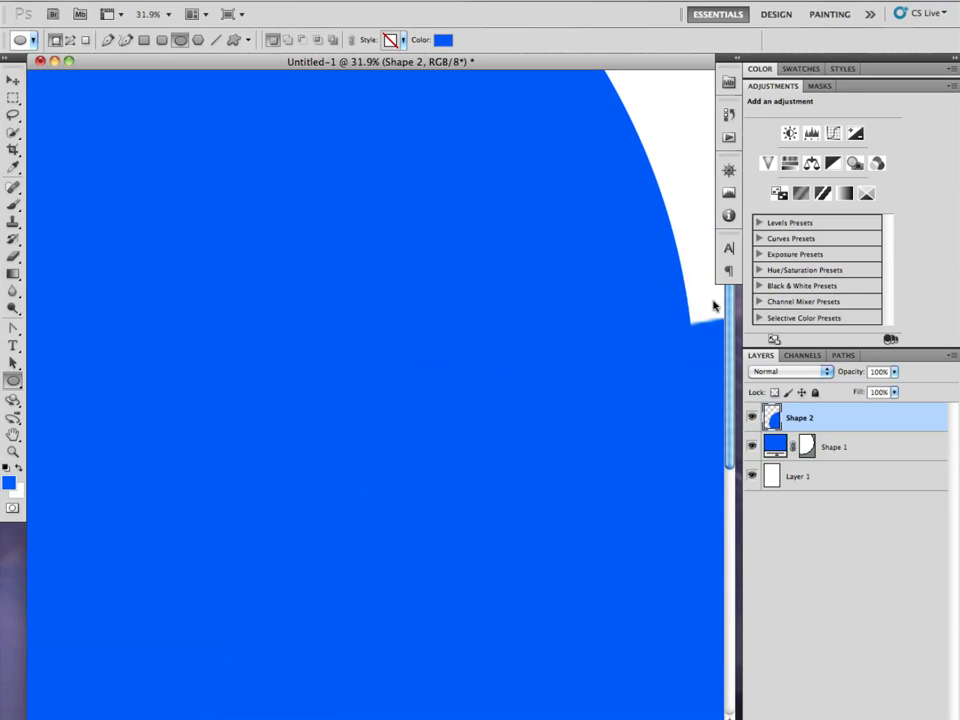
left_click(858, 447)
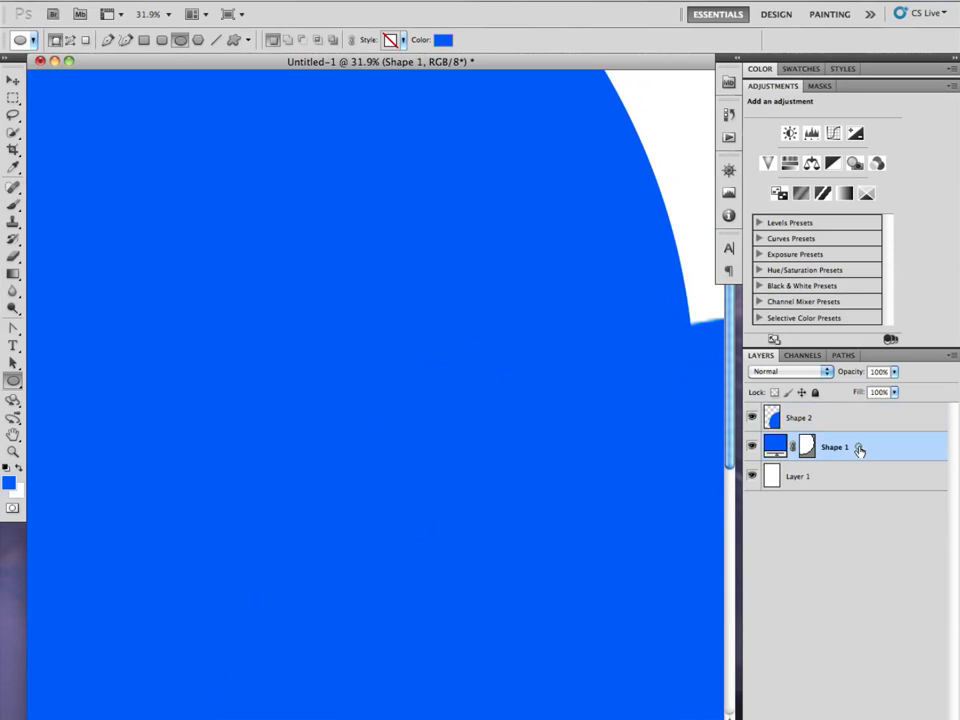
key("v")
left_click_drag(647, 429, 371, 433)
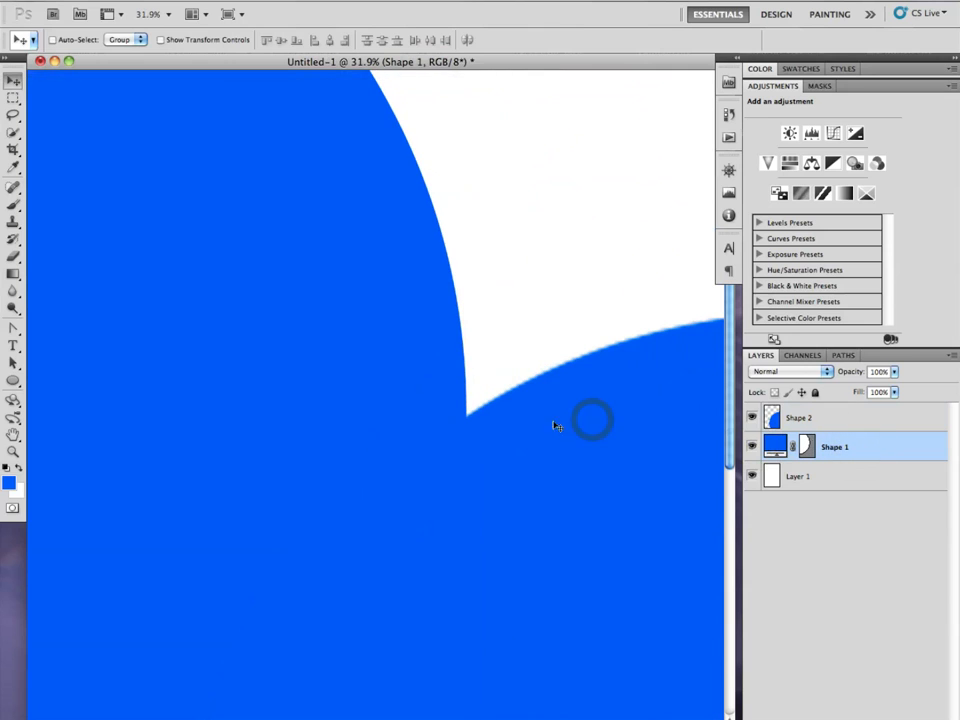
Change the fill color of the vector circle on the Shape 1 layer to red
double_click(777, 445)
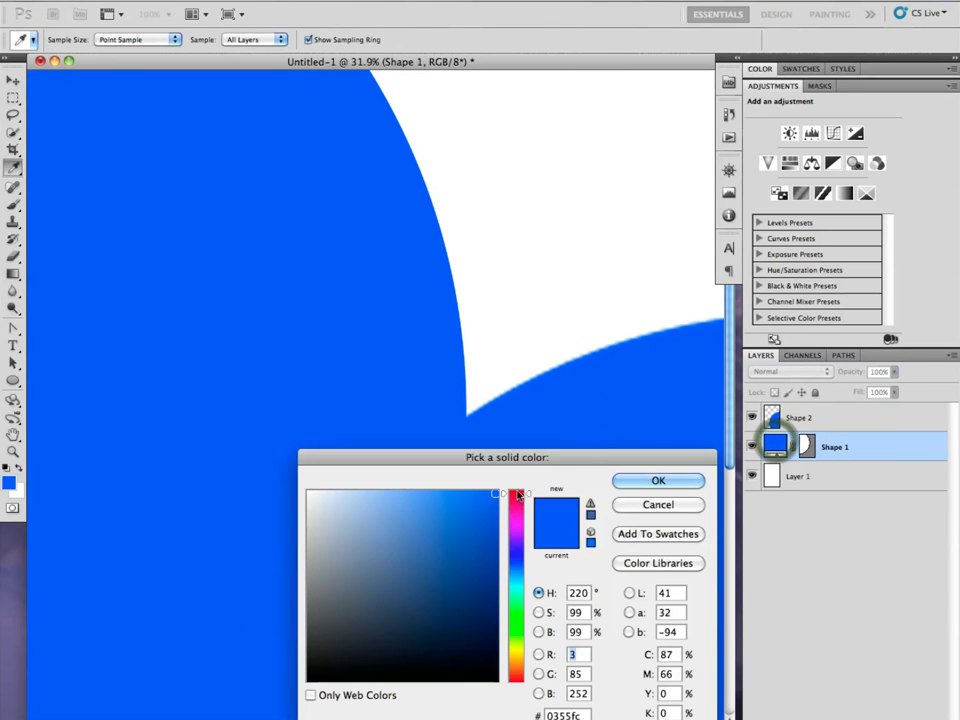
left_click(517, 494)
left_click(660, 485)
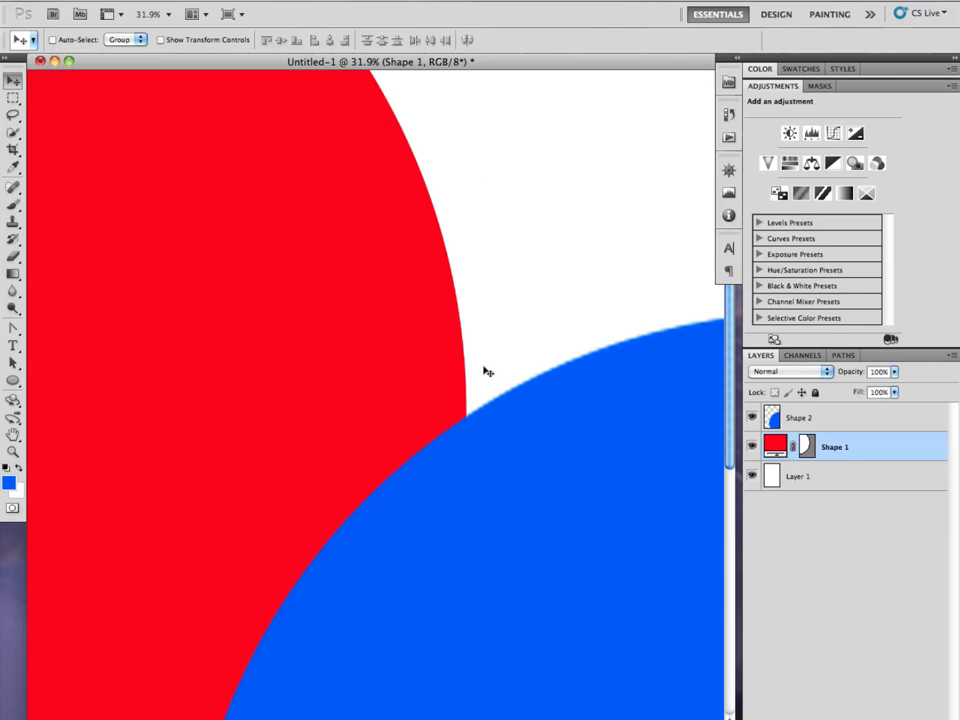
With the blue circle's layer active, set up the Brush with a yellow foreground and a soft round 145 px tip at 0% hardness
key("super+0")
left_click(792, 420)
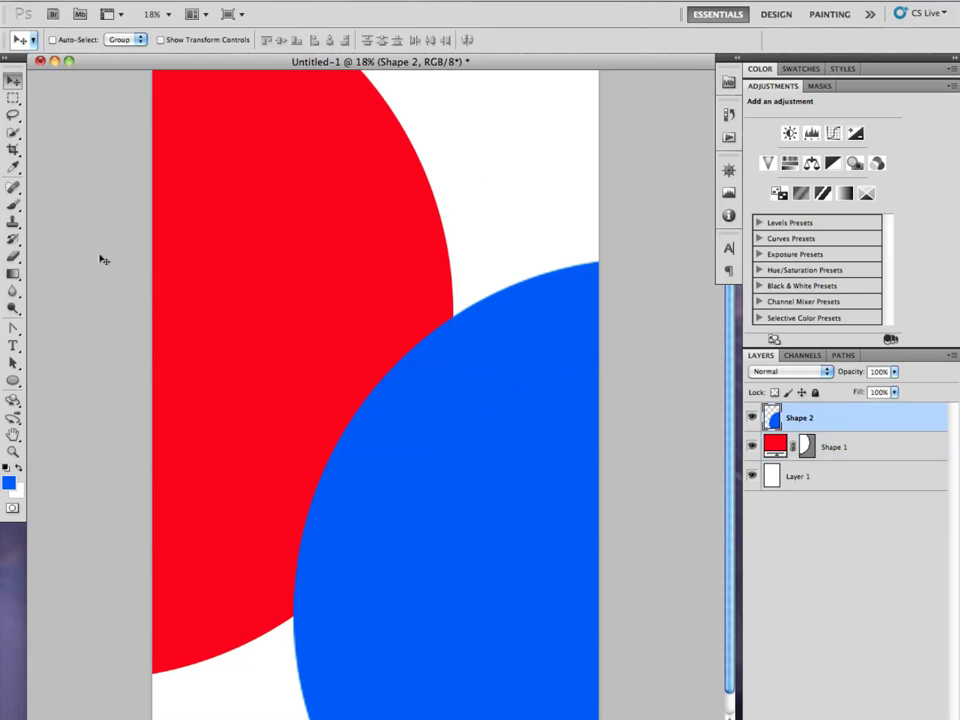
left_click(12, 205)
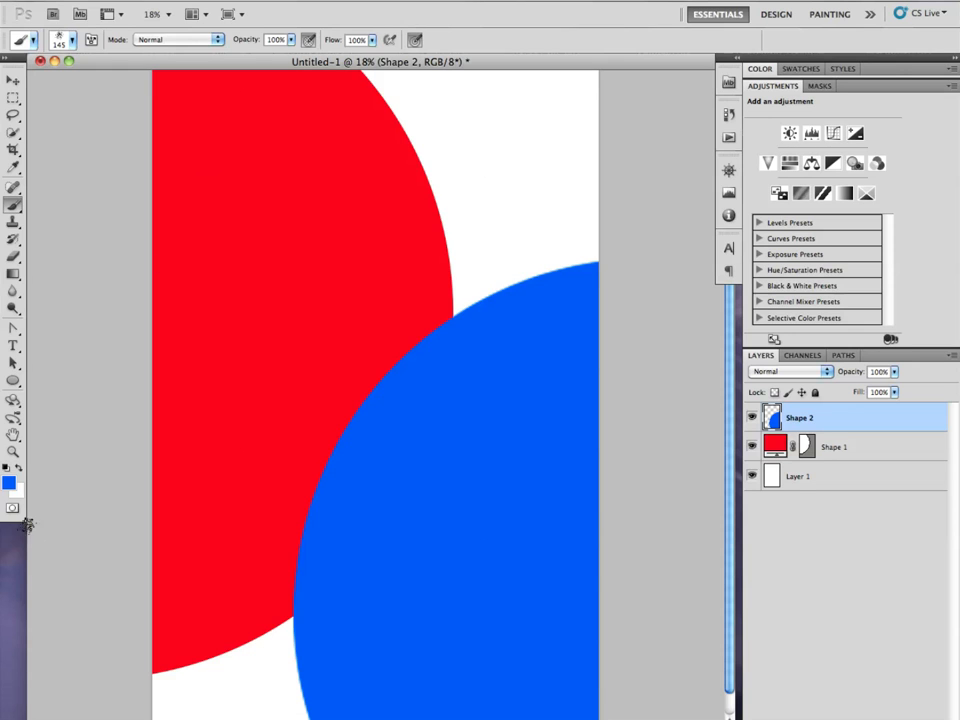
left_click(9, 483)
left_click_drag(516, 653, 517, 651)
left_click(659, 481)
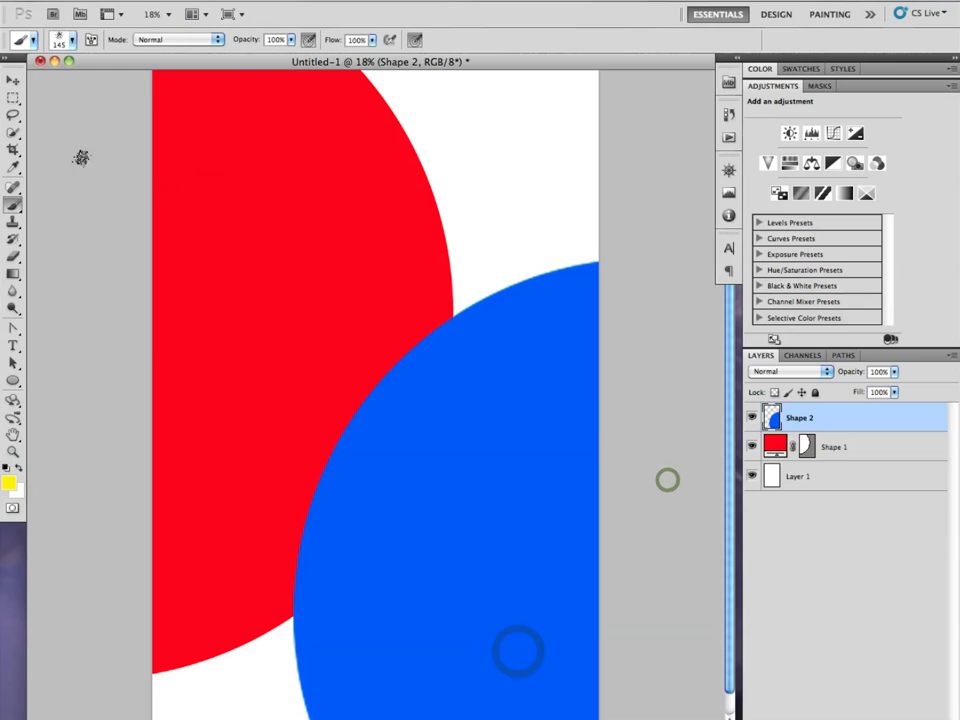
left_click(58, 40)
left_click(29, 140)
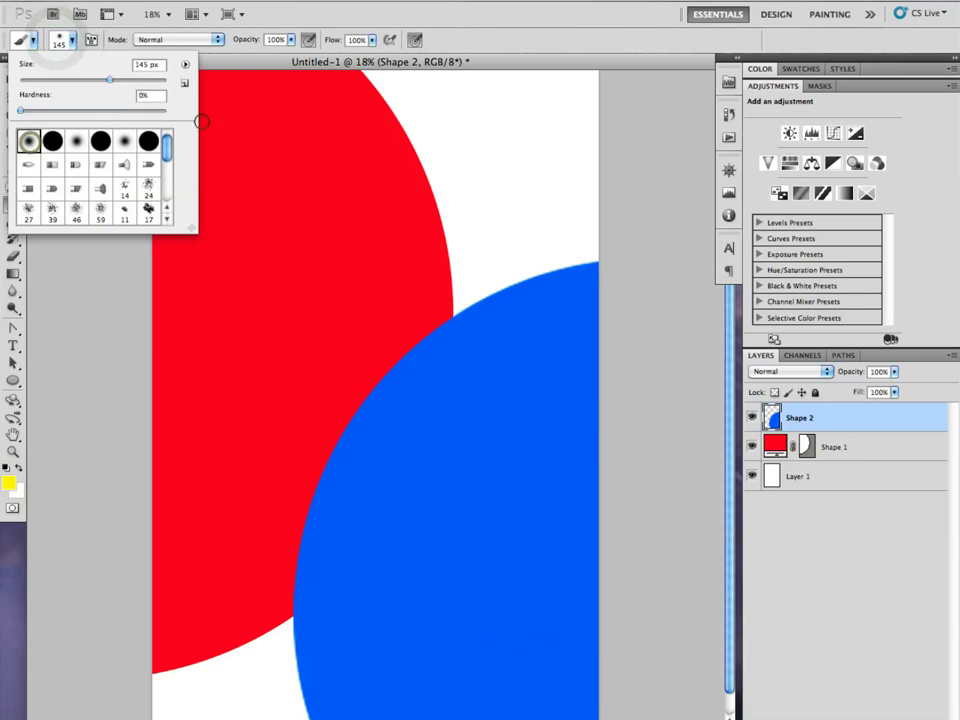
Try painting a winding yellow stroke directly on the blue circle's layer and moving that layer, and undo both changes
mouse_move(455, 122)
left_mouse_down()
mouse_move(418, 199)
mouse_move(270, 194)
mouse_move(188, 234)
mouse_move(223, 275)
mouse_move(293, 309)
mouse_move(237, 424)
mouse_move(373, 444)
mouse_move(529, 499)
mouse_move(488, 662)
mouse_move(517, 696)
left_mouse_up()
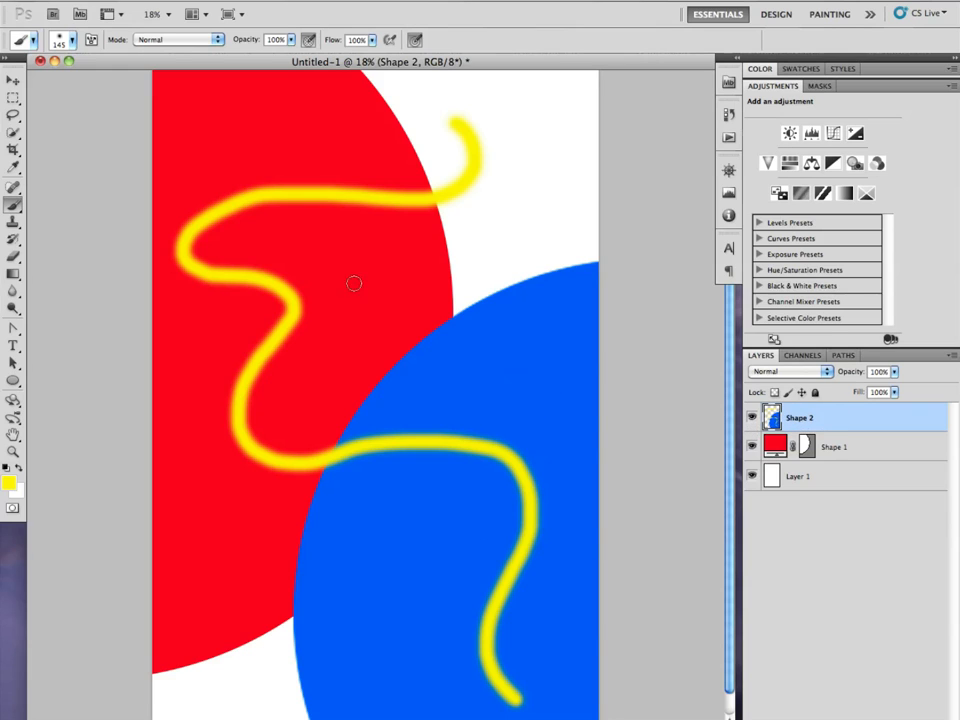
left_click(15, 80)
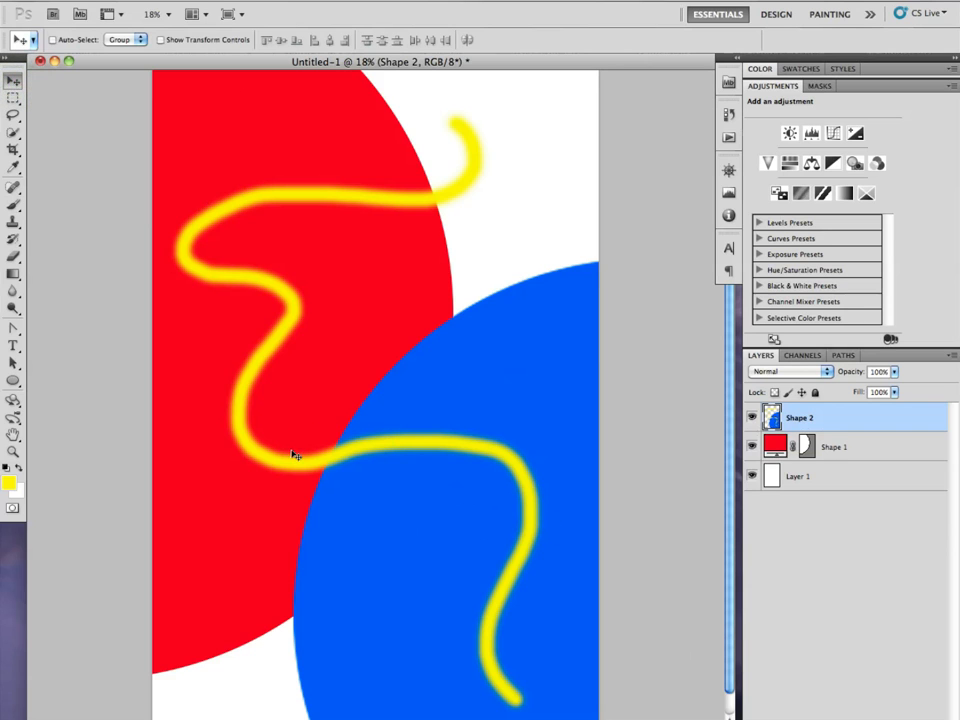
mouse_move(291, 455)
left_mouse_down()
mouse_move(214, 418)
mouse_move(321, 400)
mouse_move(365, 450)
mouse_move(266, 454)
mouse_move(242, 422)
mouse_move(253, 416)
mouse_move(268, 421)
mouse_move(246, 434)
left_mouse_up()
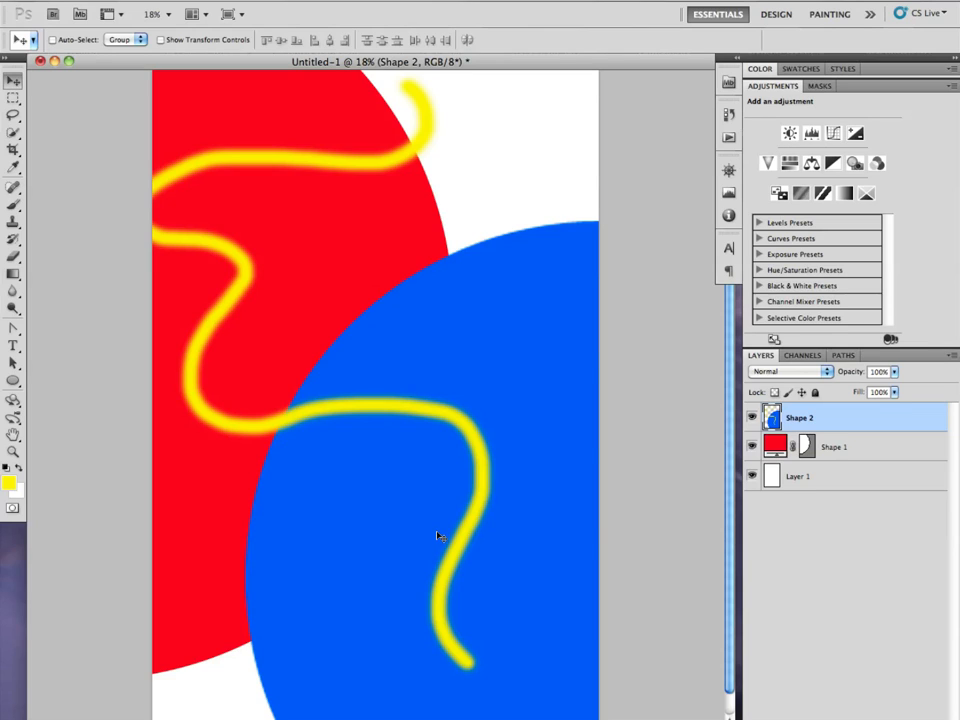
key("super+alt+z")
key("super+alt+z")
Paint a winding yellow stroke across both circles on a new layer above the blue circle and shift the stroke slightly left
left_click(832, 419)
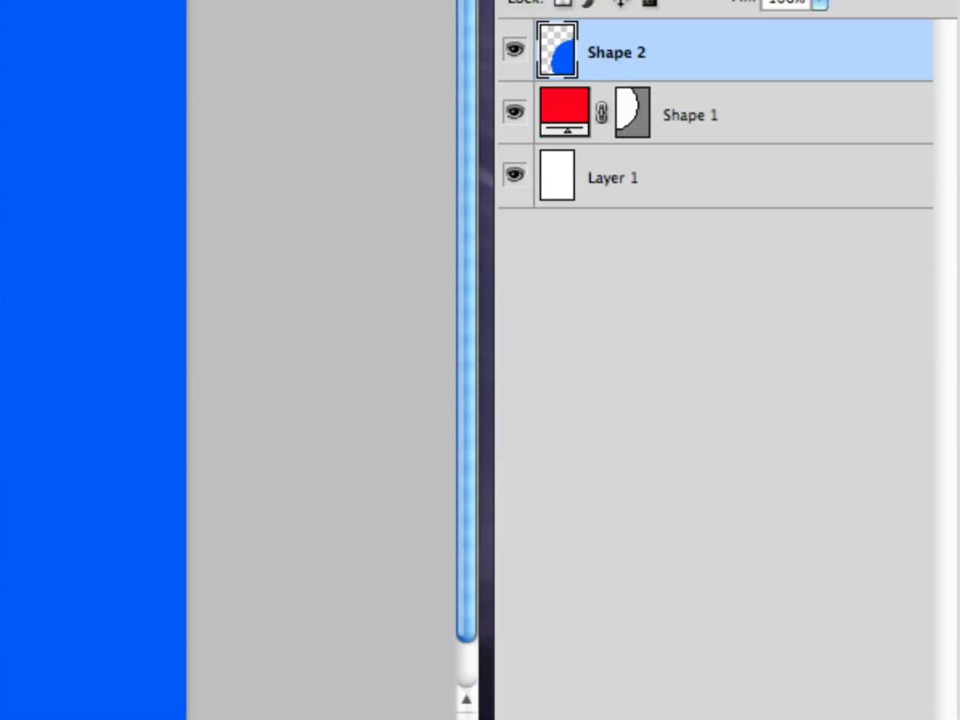
left_click(824, 718)
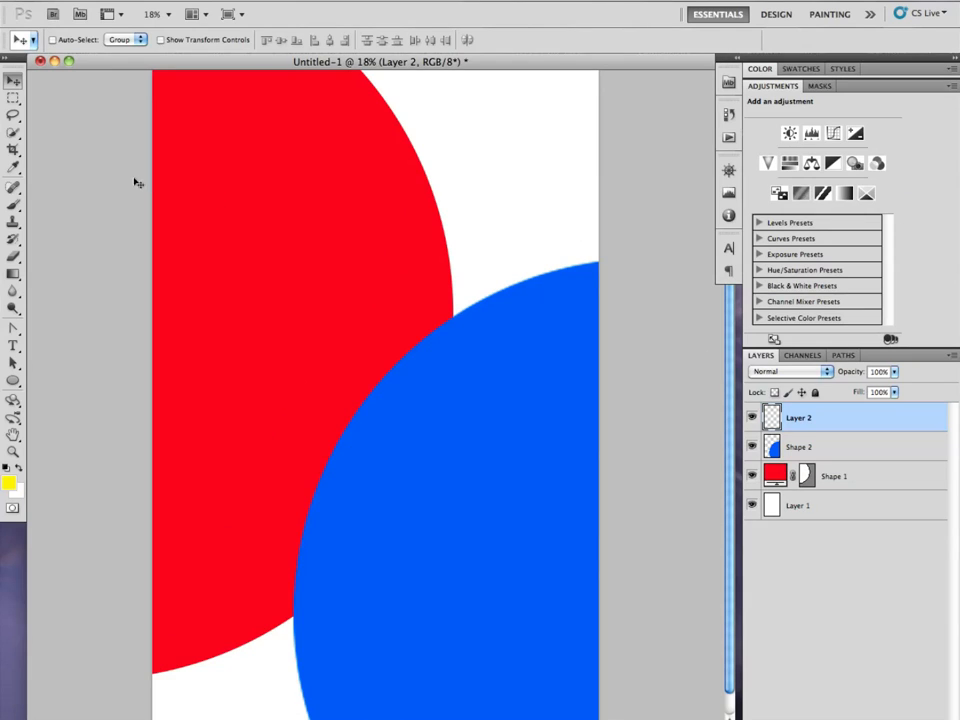
left_click(13, 204)
mouse_move(225, 174)
left_mouse_down()
mouse_move(479, 233)
mouse_move(370, 337)
mouse_move(488, 389)
mouse_move(525, 595)
mouse_move(575, 709)
left_mouse_up()
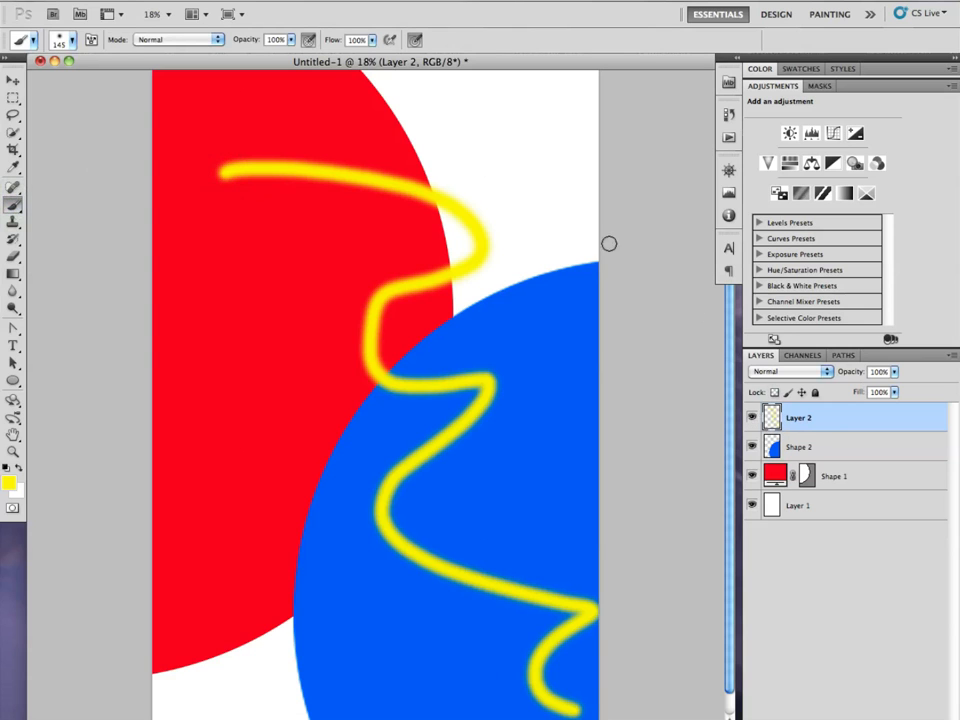
left_click(13, 79)
mouse_move(379, 534)
left_mouse_down()
mouse_move(263, 493)
mouse_move(405, 538)
mouse_move(383, 545)
left_mouse_up()
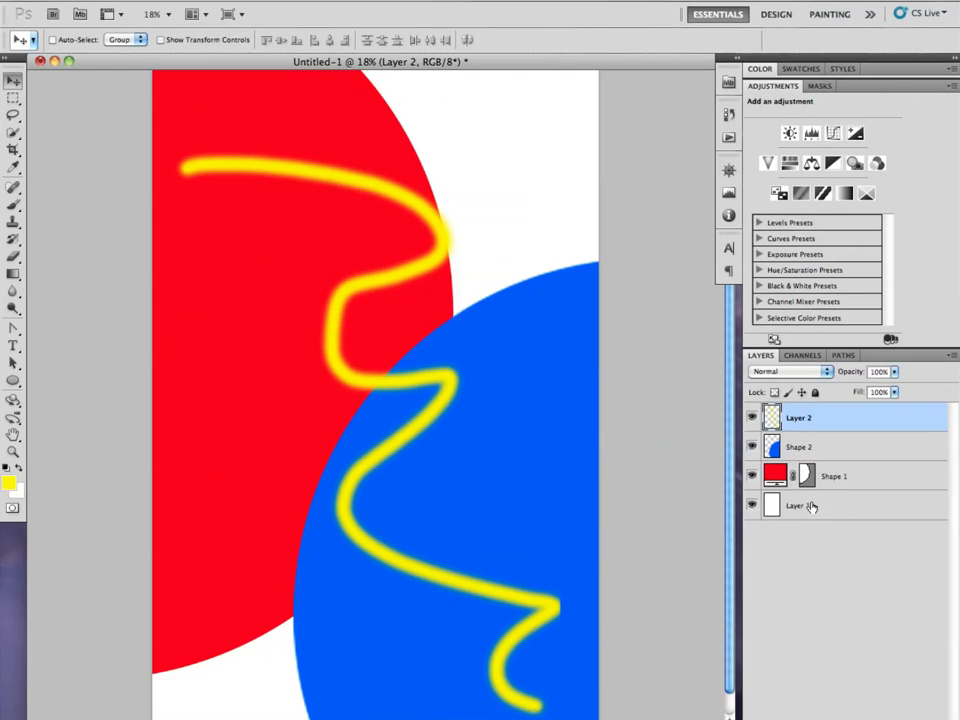
Hide the white Layer 1, inspect the red circle alone by toggling the layers above it, and show the shape and stroke layers again
left_click(752, 505)
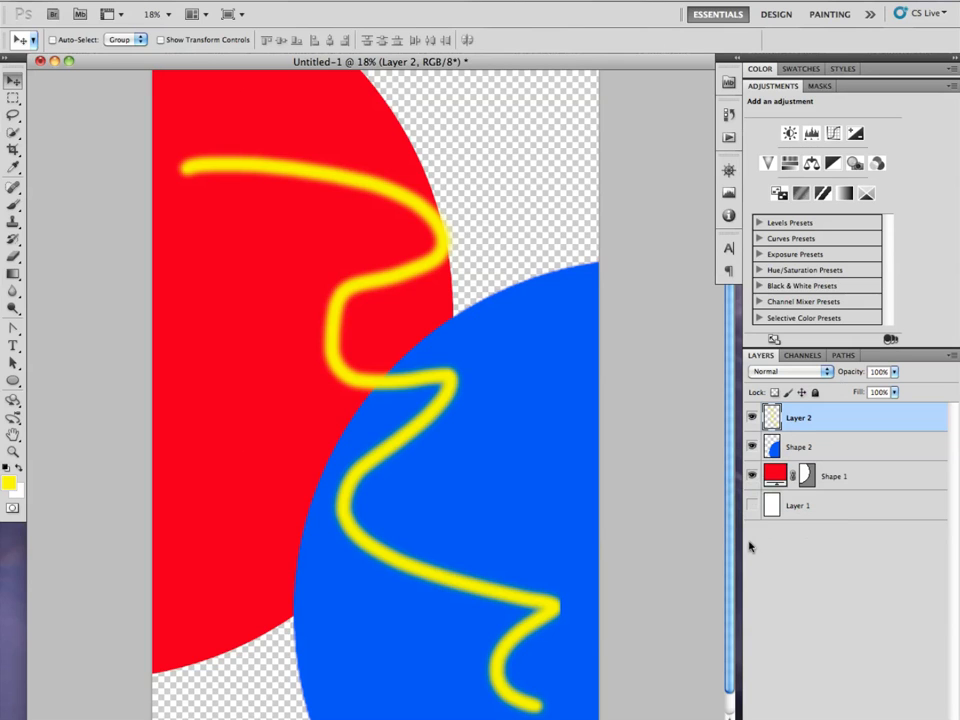
left_click(750, 447)
left_click(750, 418)
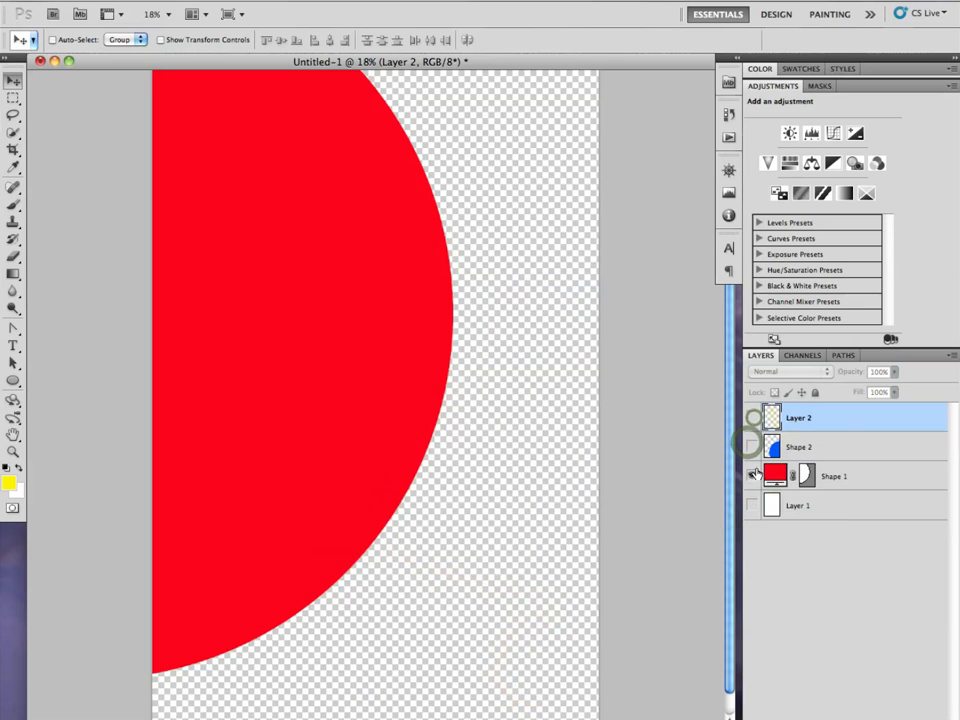
left_click(750, 476)
left_click(750, 476)
left_click(750, 476)
left_click(750, 476)
left_click(750, 447)
left_click(750, 418)
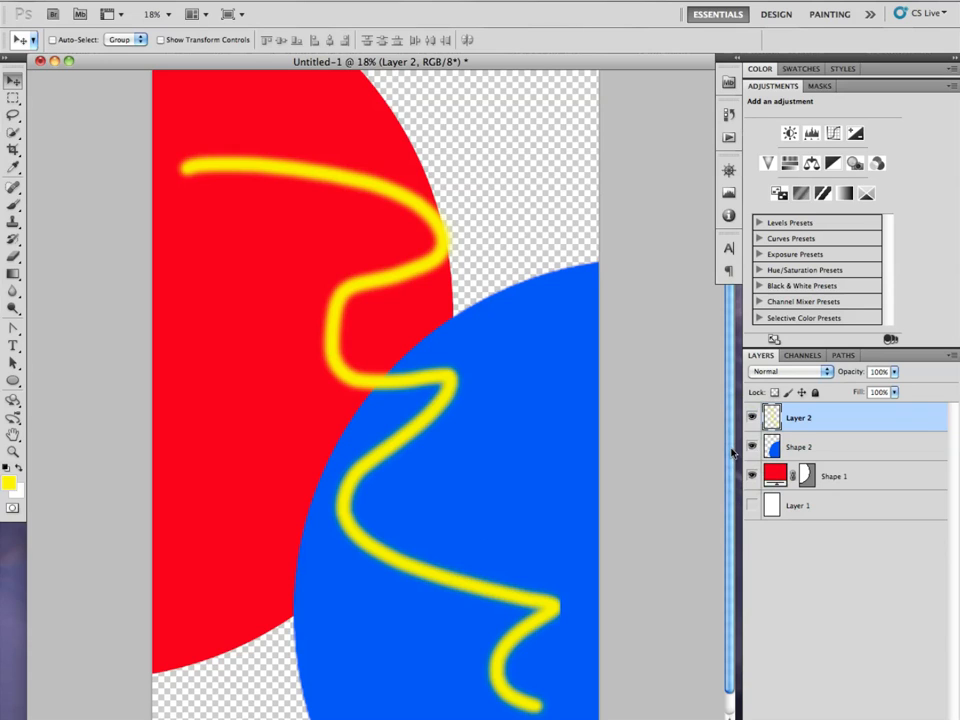
Toggle the white background layer's visibility repeatedly to compare the artwork with and without it, and leave it shown
left_click(751, 505)
left_click(751, 505)
left_click(751, 505)
left_click(751, 505)
left_click(751, 506)
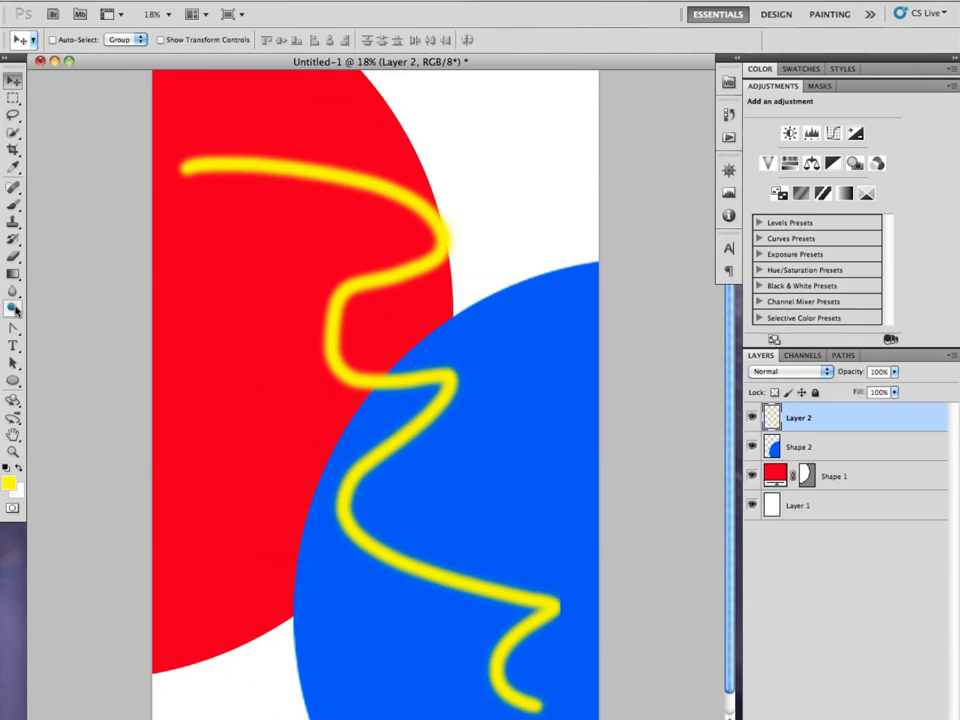
Draw a yellow vector rectangle over the lower part of the red circle on a new layer above Shape 1
left_click(864, 476)
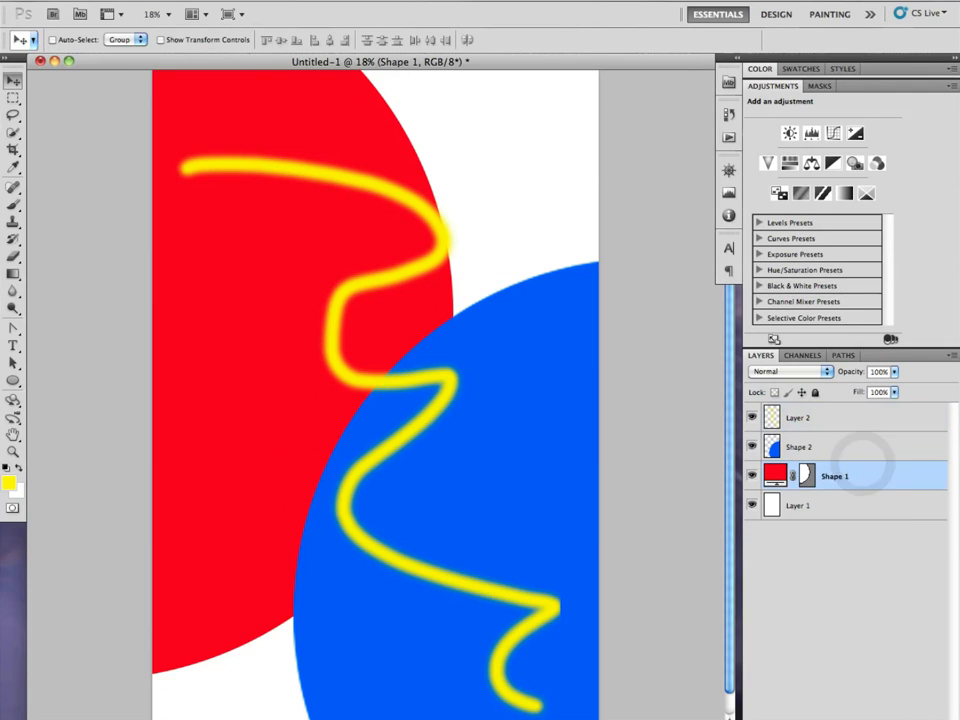
left_click(917, 718)
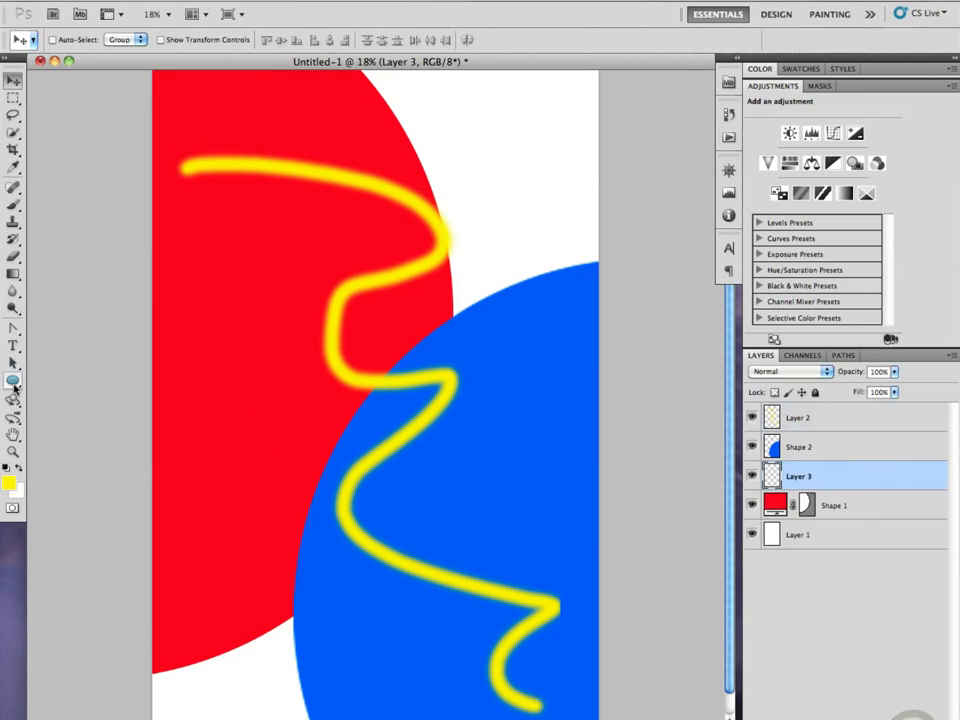
left_click(14, 382)
left_click(40, 378)
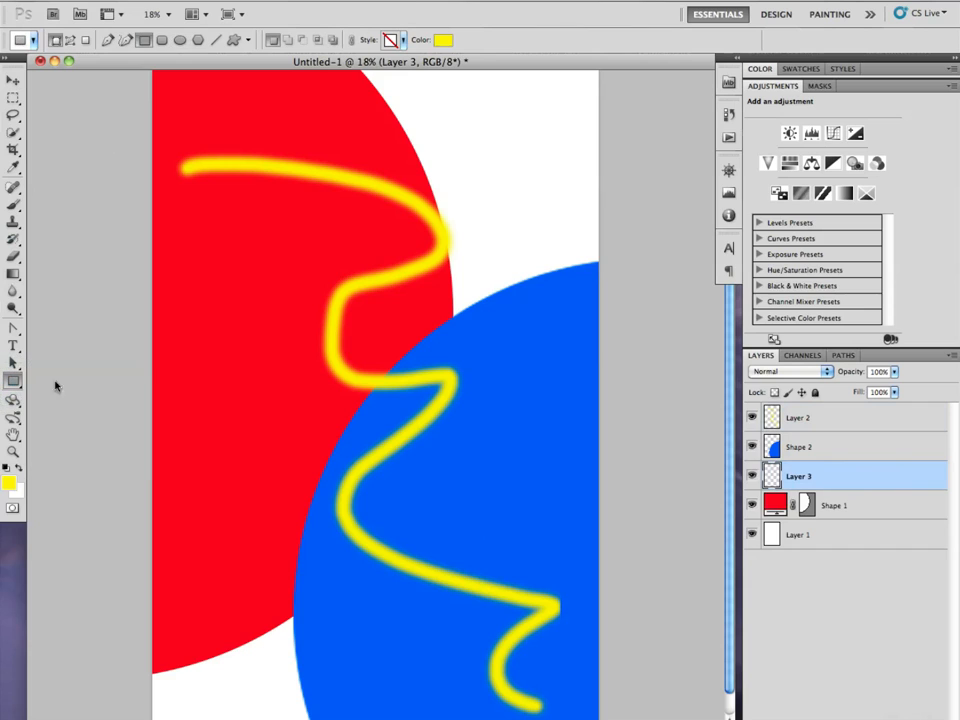
left_click_drag(194, 455, 330, 567)
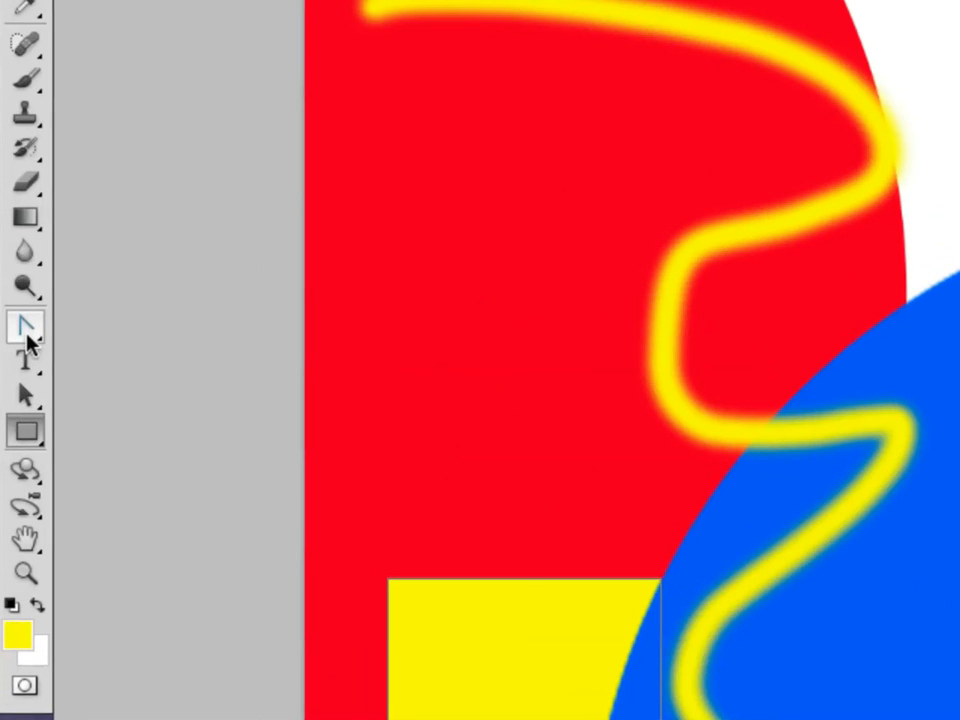
Curve the yellow rectangle's upper-left corner with the Convert Point tool and reposition its upper-left and lower-left anchor points with Direct Selection
left_click(13, 328)
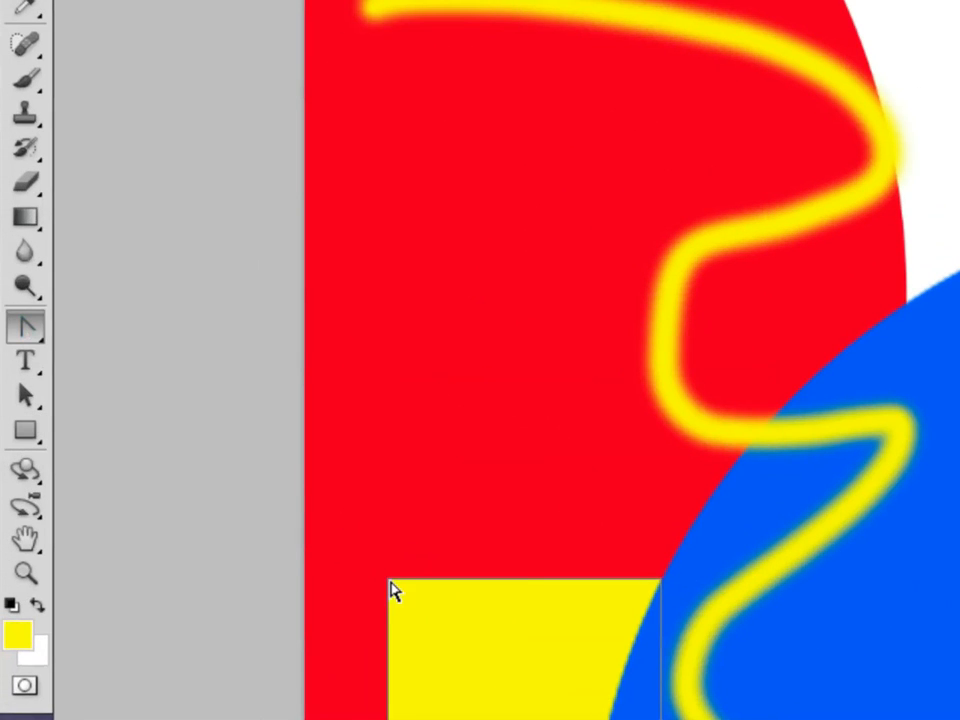
left_click_drag(387, 581, 414, 690)
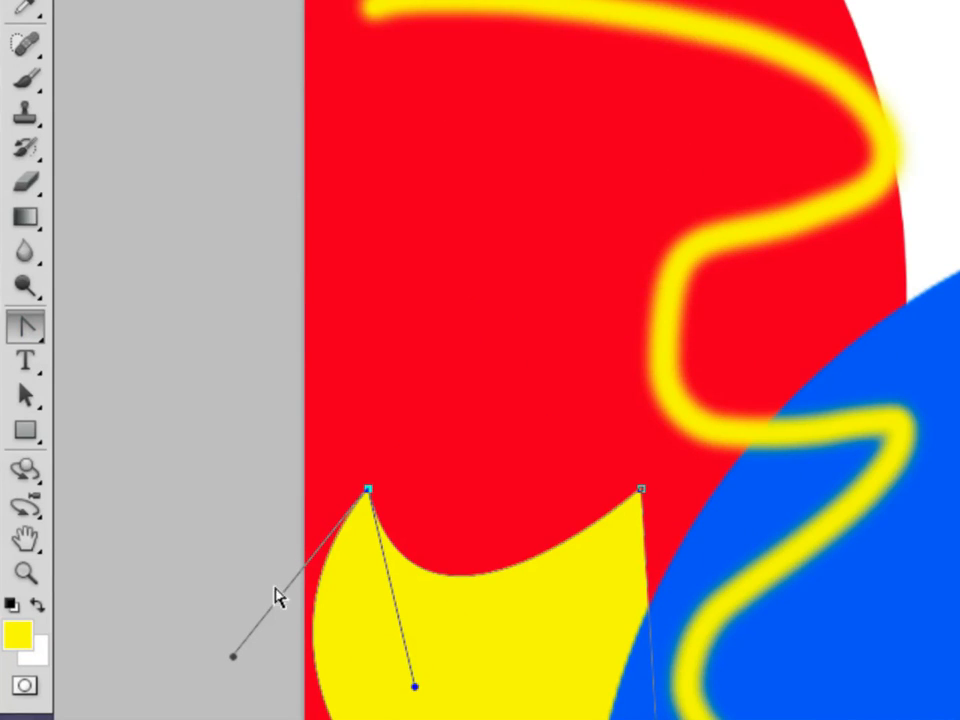
left_click_drag(38, 405, 92, 422)
left_click_drag(370, 492, 441, 391)
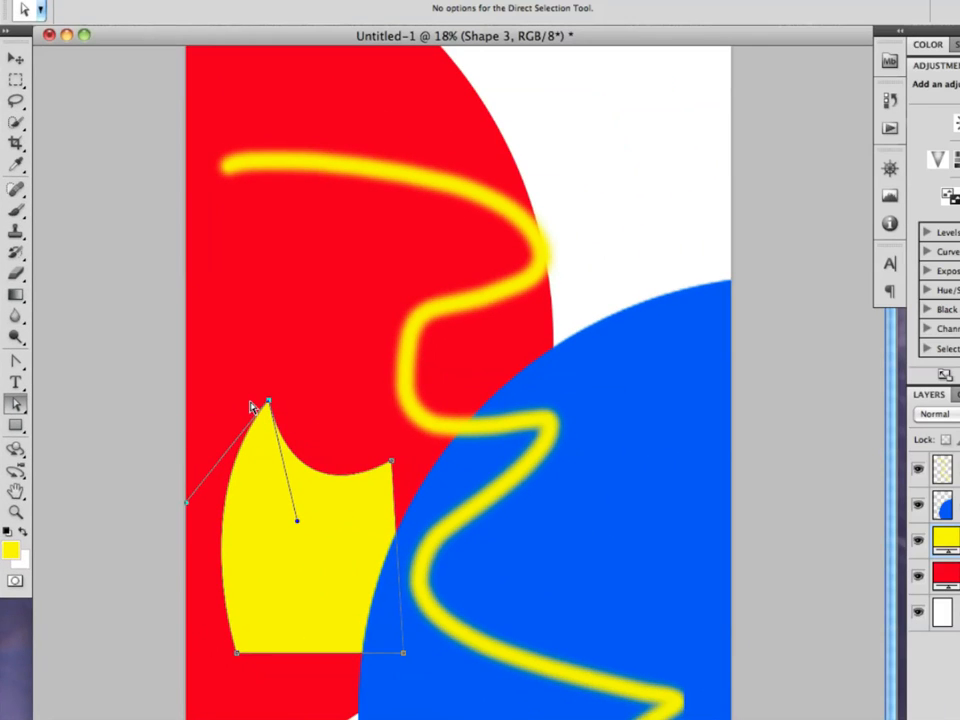
left_click_drag(270, 405, 267, 474)
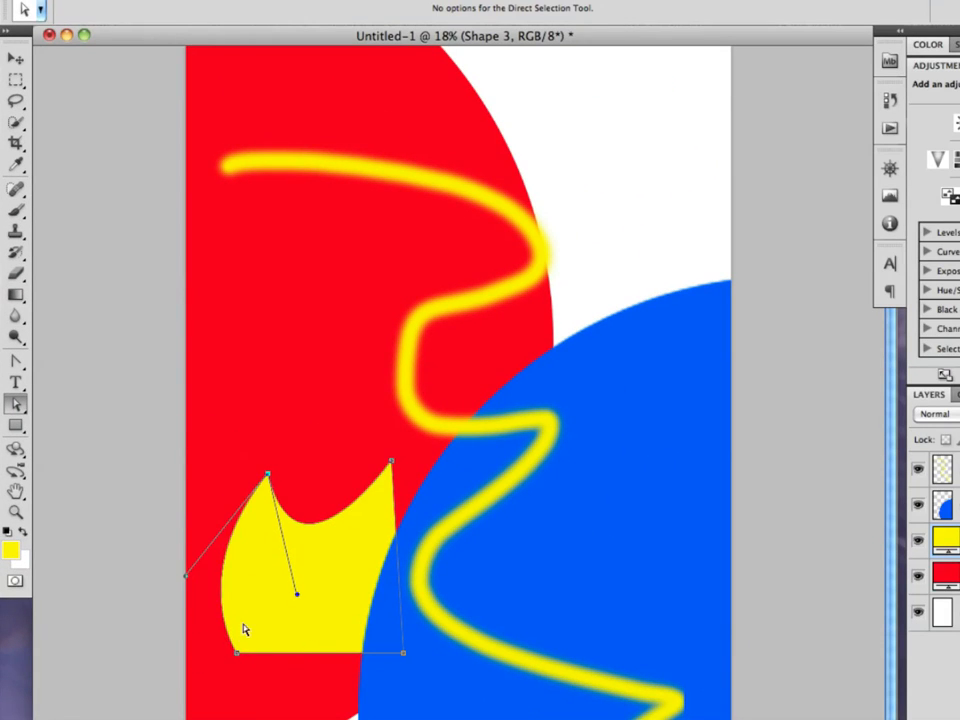
left_click_drag(238, 656, 270, 719)
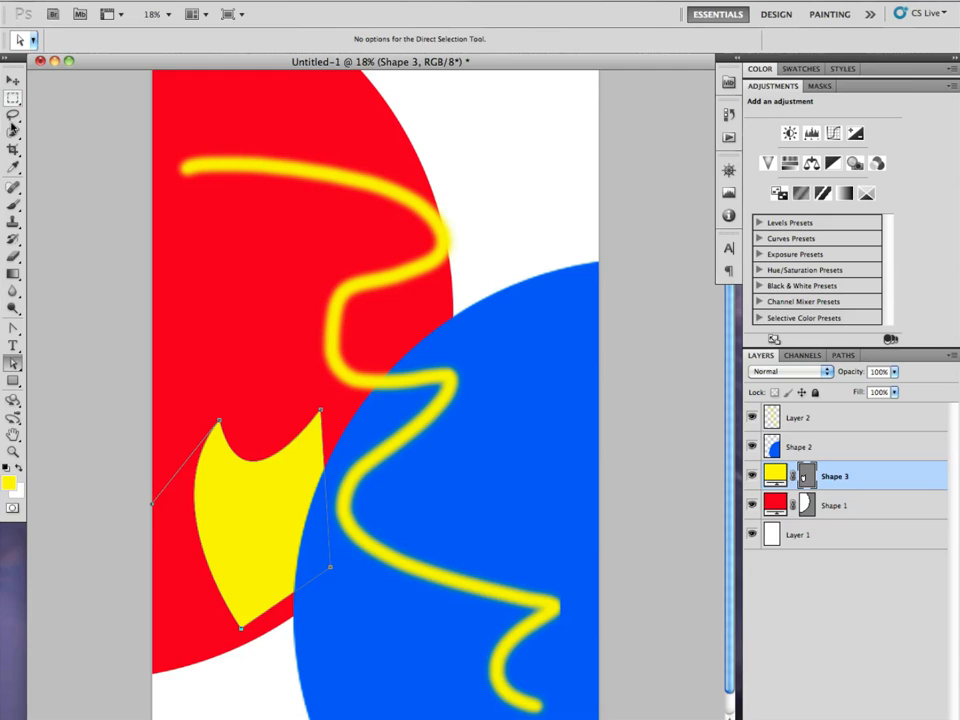
Try the Eraser on the yellow vector shape's layer, declining to rasterize the shape
left_click(13, 384)
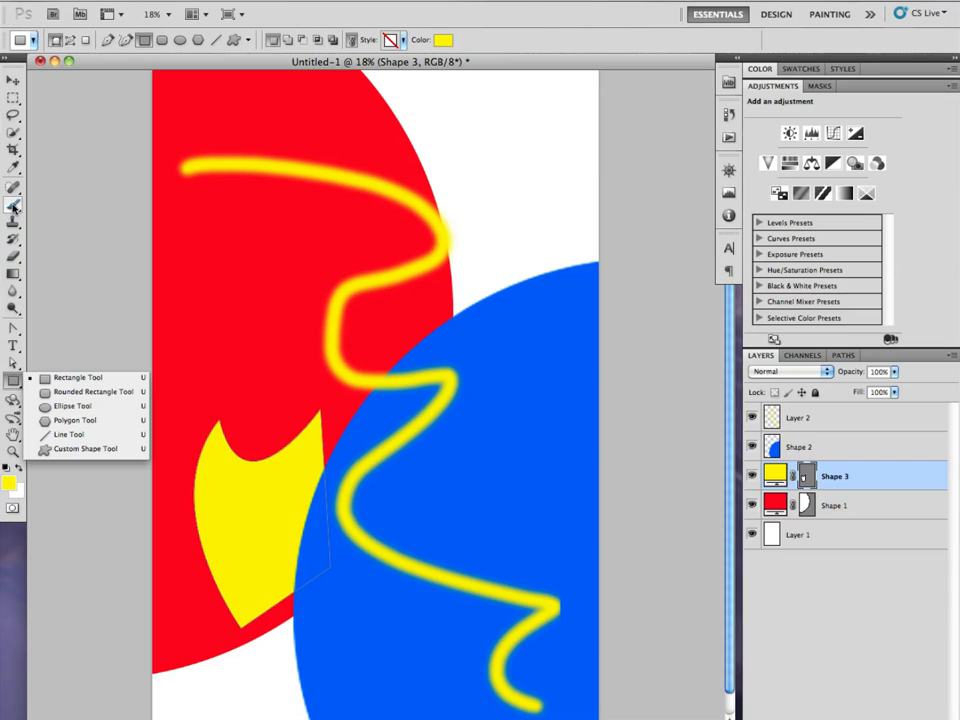
left_click(12, 257)
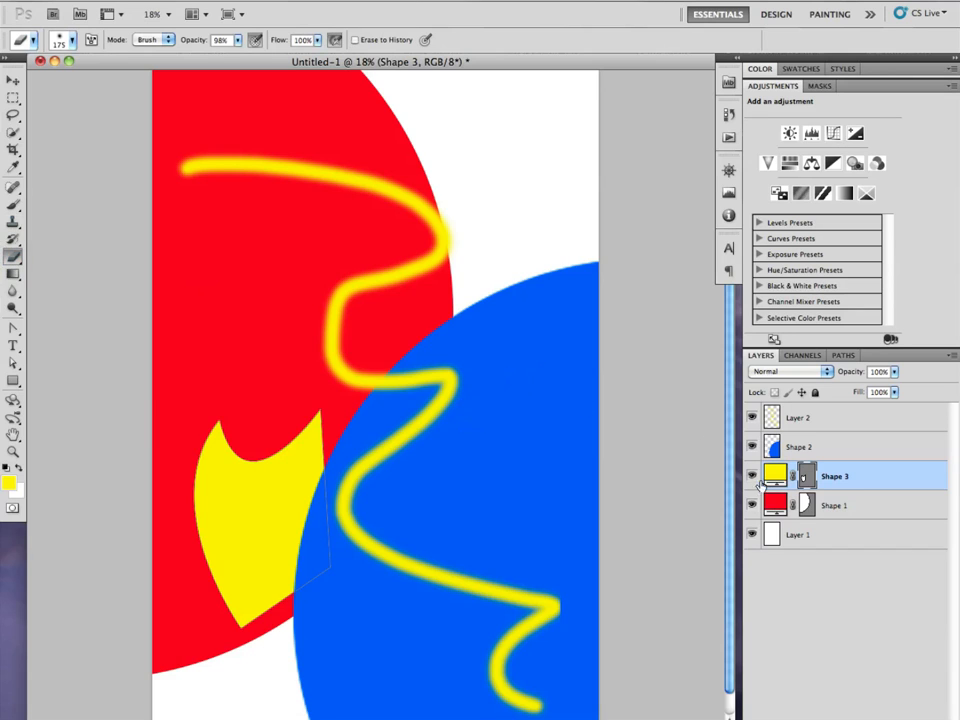
left_click(467, 446)
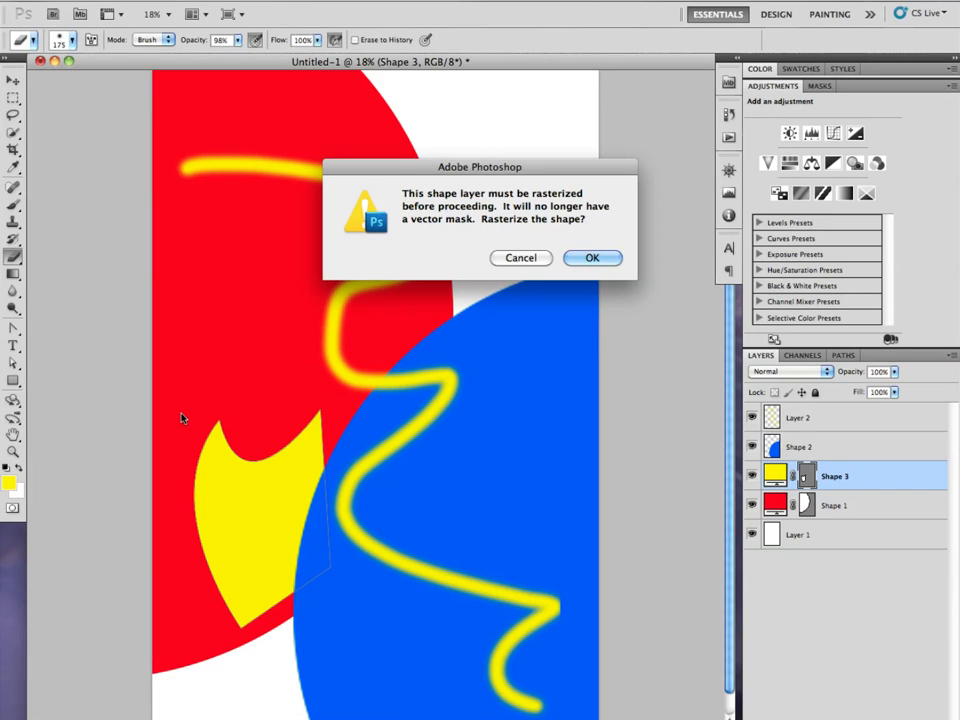
left_click(537, 262)
left_click(589, 261)
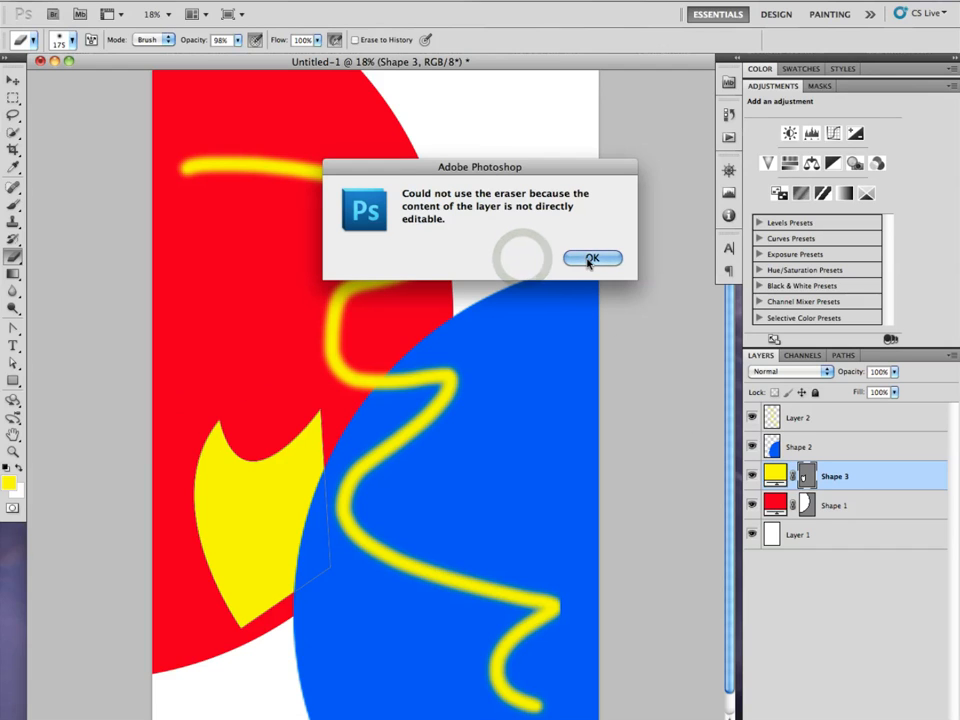
Erase several winding strokes through the blue circle on the rasterized Shape 2 layer with the soft 175 px Eraser
left_click(842, 446)
mouse_move(467, 290)
left_mouse_down()
mouse_move(531, 379)
mouse_move(471, 594)
mouse_move(452, 715)
left_mouse_up()
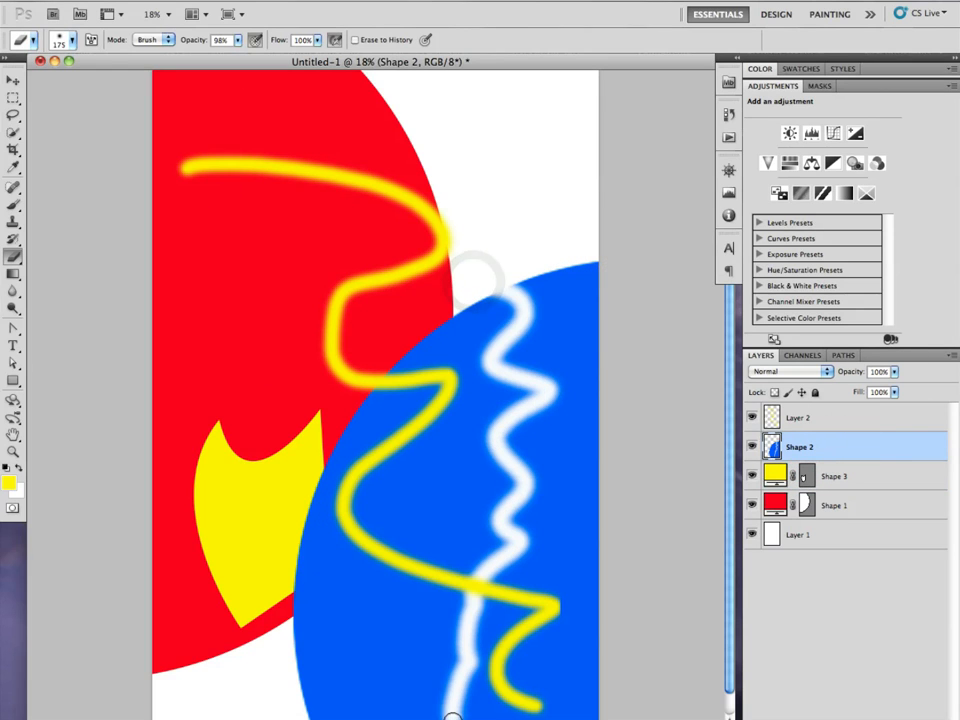
mouse_move(568, 484)
left_mouse_down()
mouse_move(350, 431)
mouse_move(198, 389)
left_mouse_up()
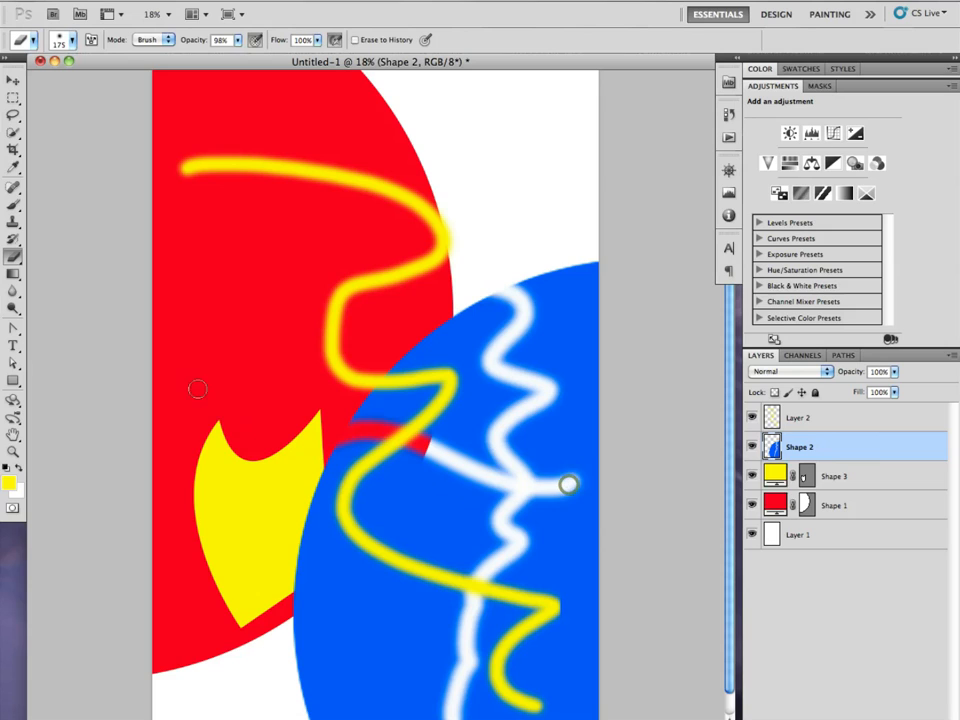
mouse_move(373, 323)
left_mouse_down()
mouse_move(404, 341)
mouse_move(445, 422)
mouse_move(480, 542)
left_mouse_up()
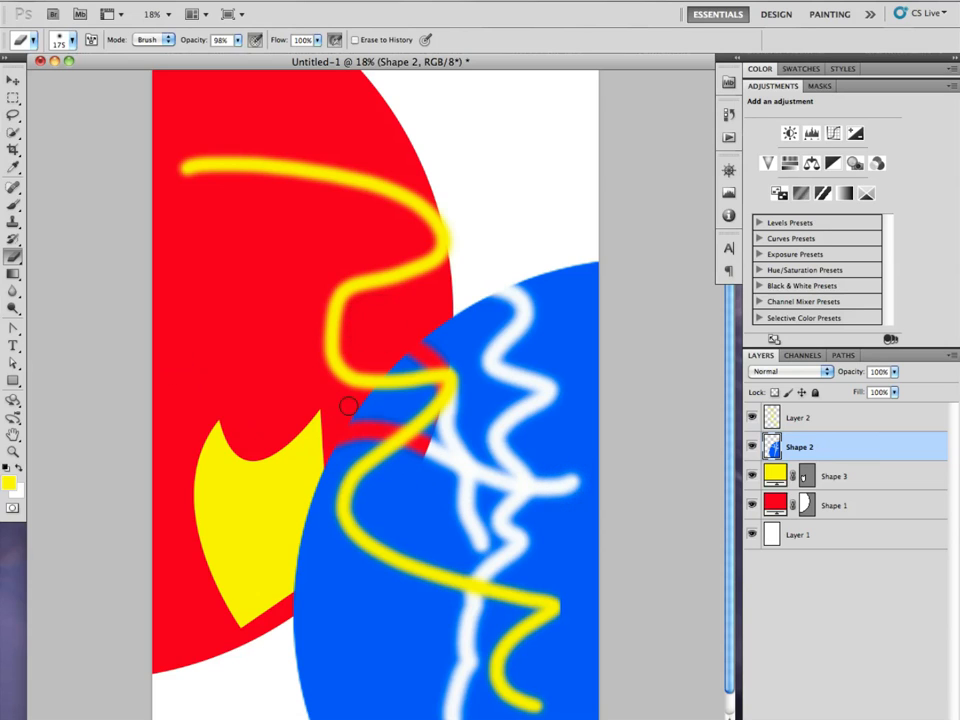